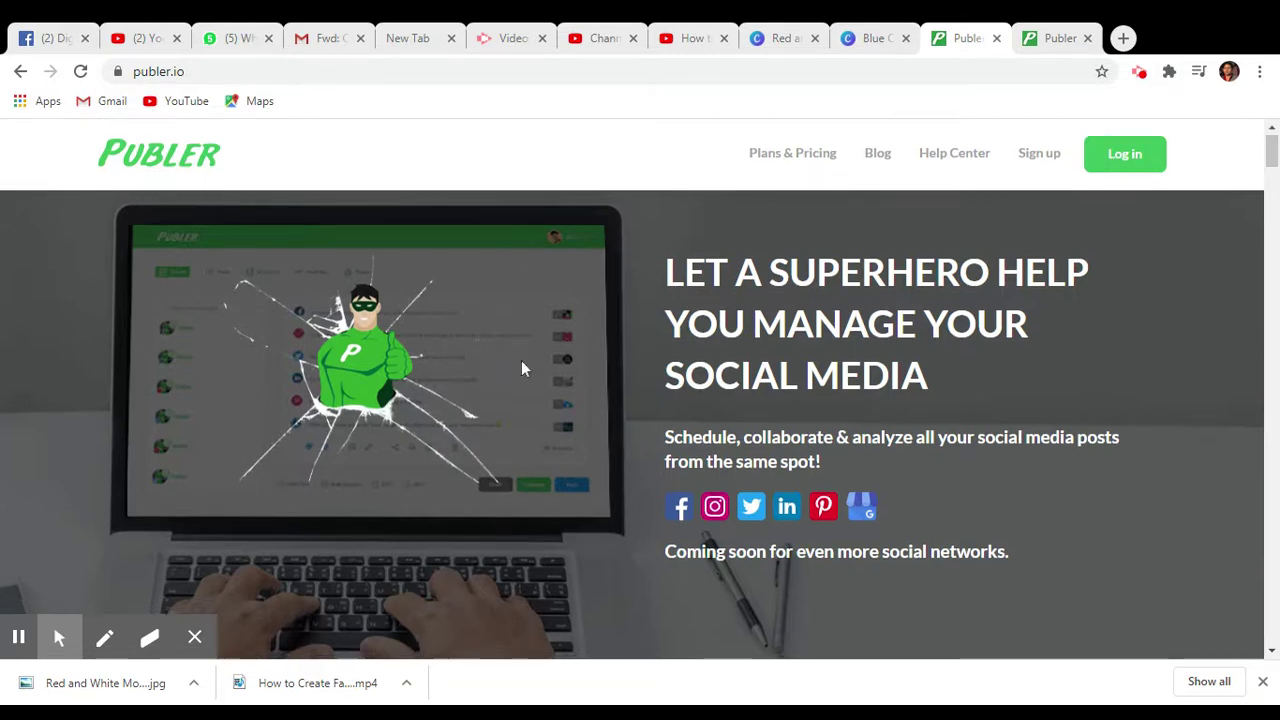
# - Examine the Publer homepage's overview of supported social networks and its scheduling, collaboration and analytics features
pyautogui.scroll(-5, 521, 362)
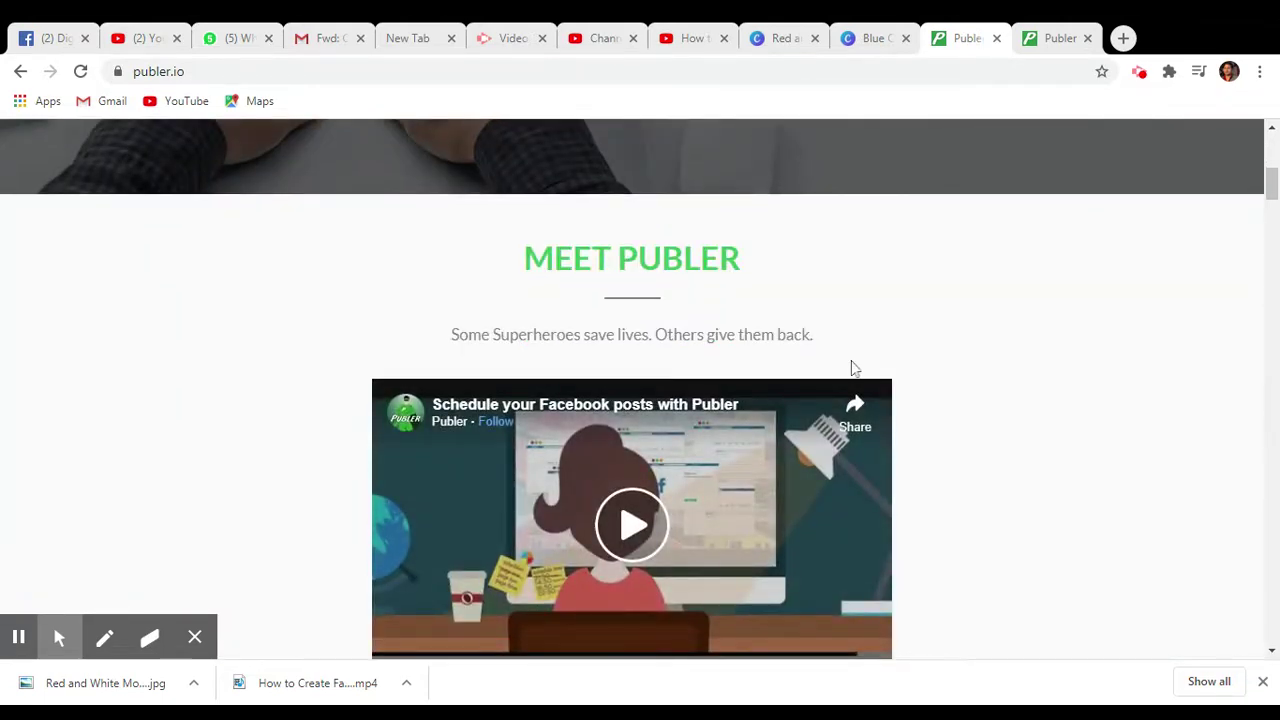
pyautogui.scroll(-3, 1018, 384)
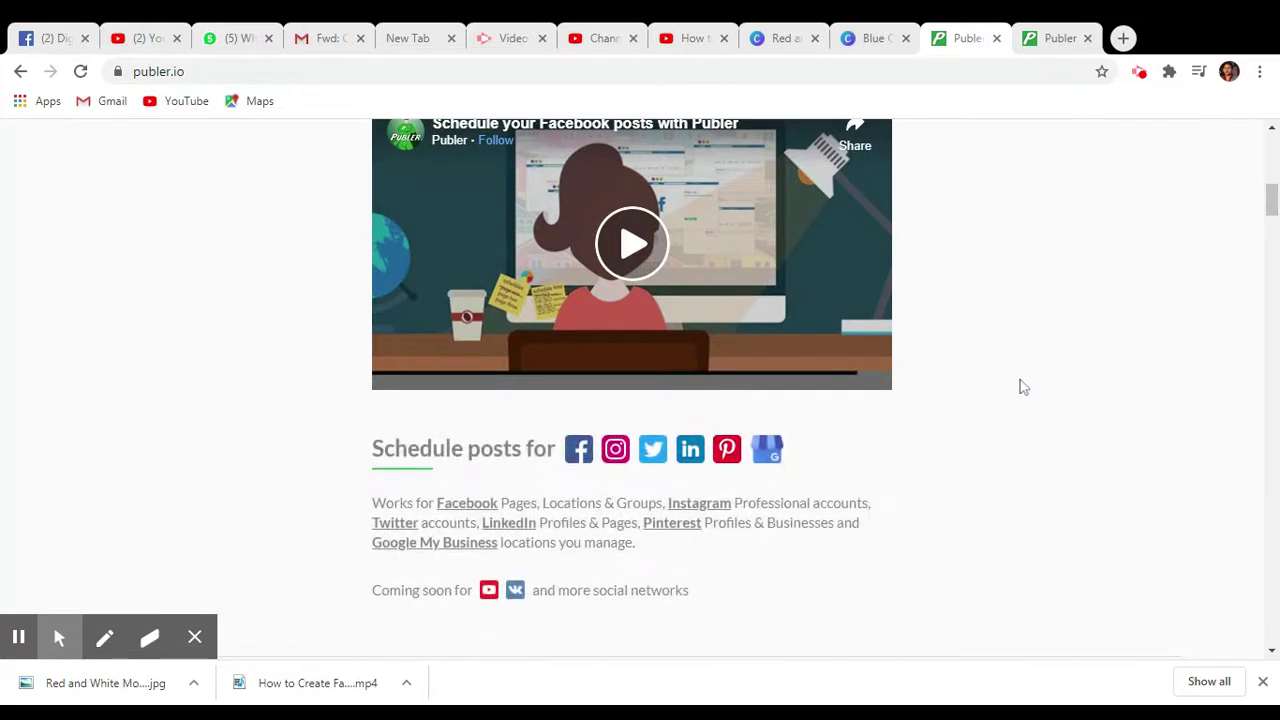
pyautogui.scroll(-2, 1020, 386)
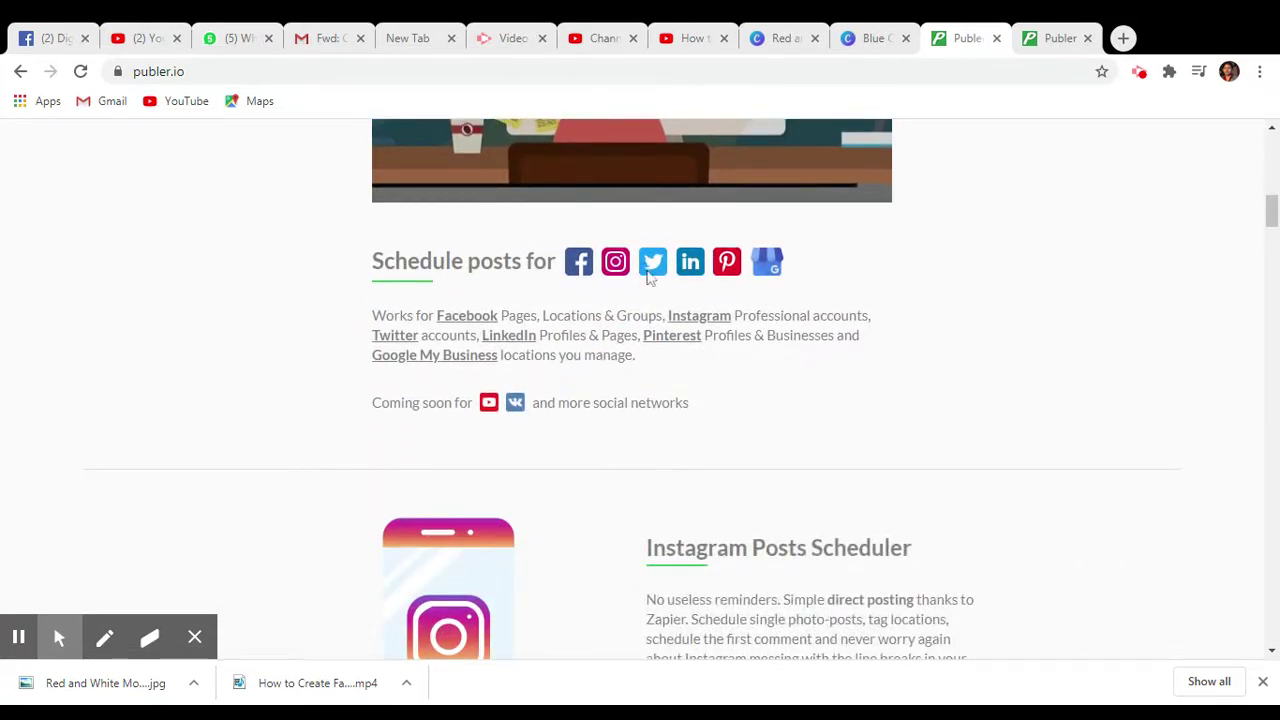
pyautogui.scroll(-3, 945, 345)
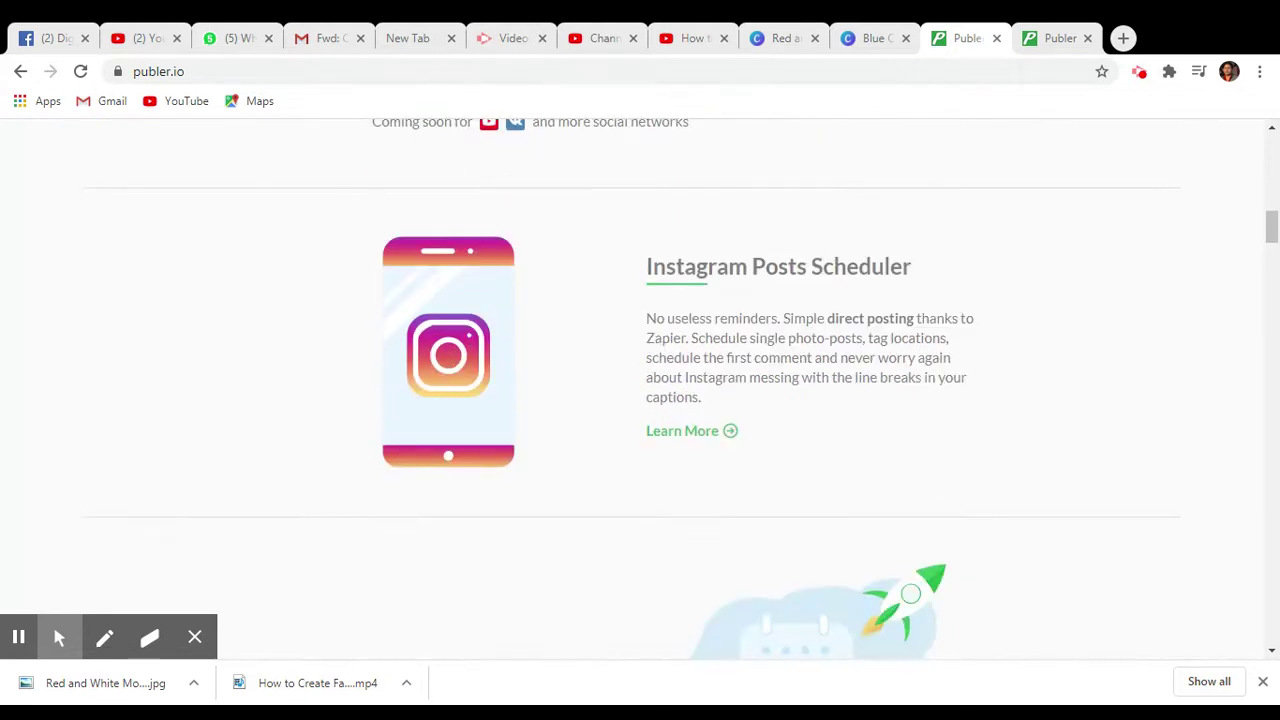
pyautogui.scroll(-8, 914, 360)
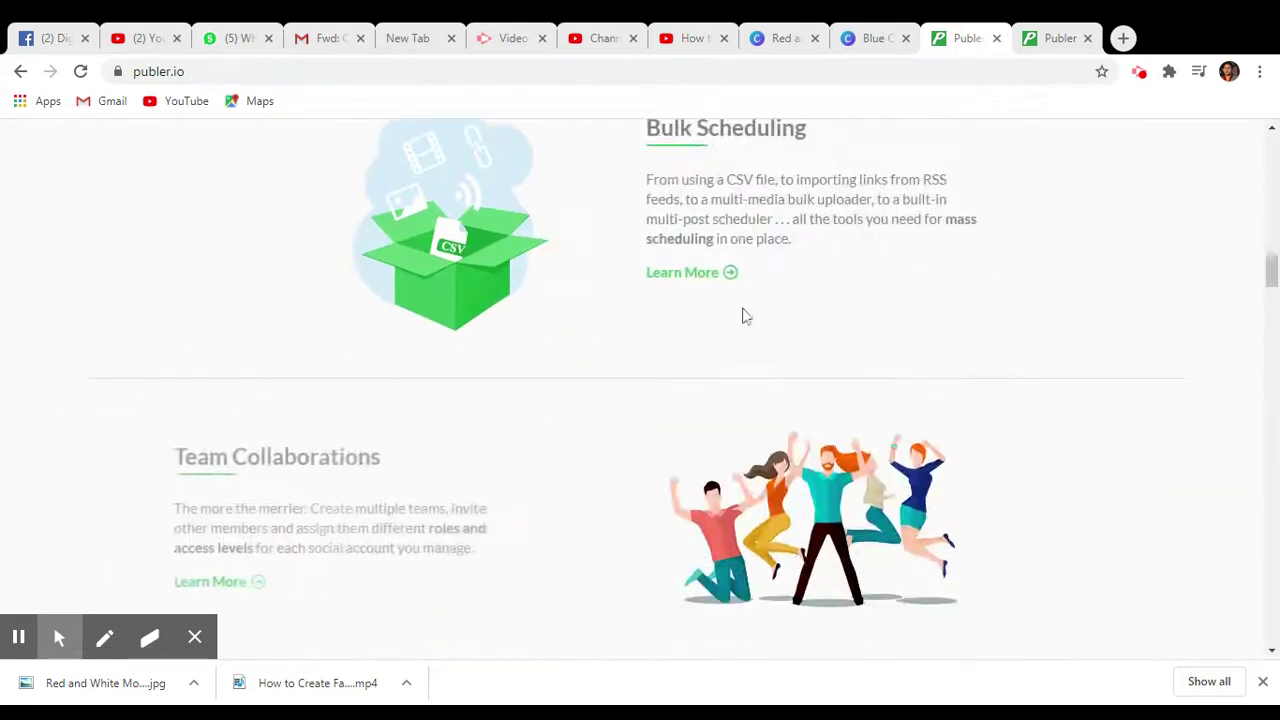
pyautogui.scroll(-2, 866, 300)
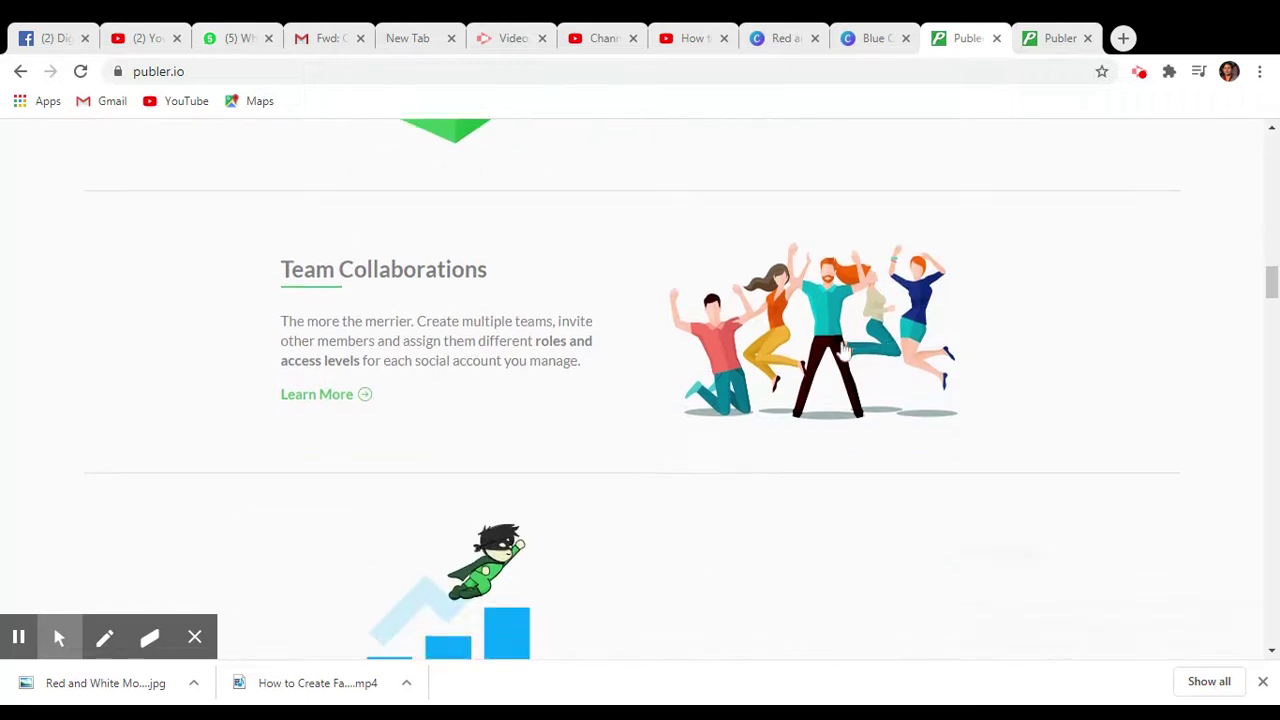
pyautogui.scroll(-2, 666, 383)
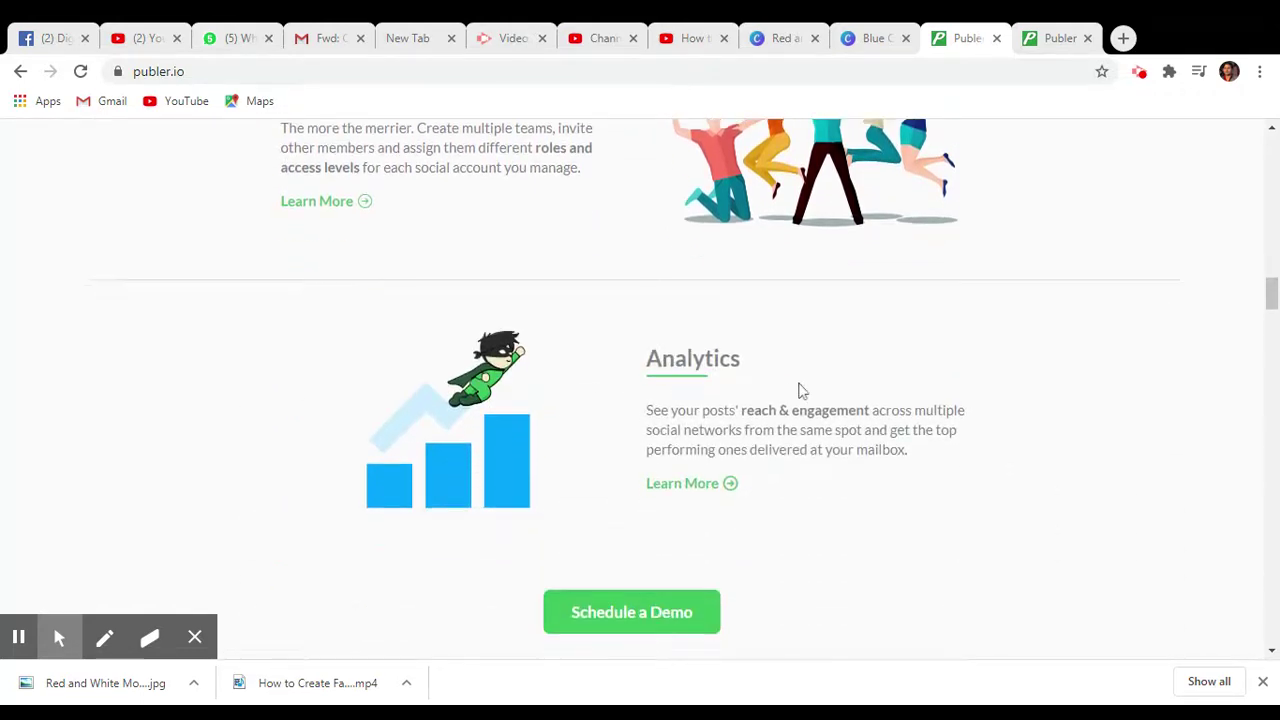
pyautogui.scroll(-4, 800, 390)
pyautogui.scroll(8, 674, 471)
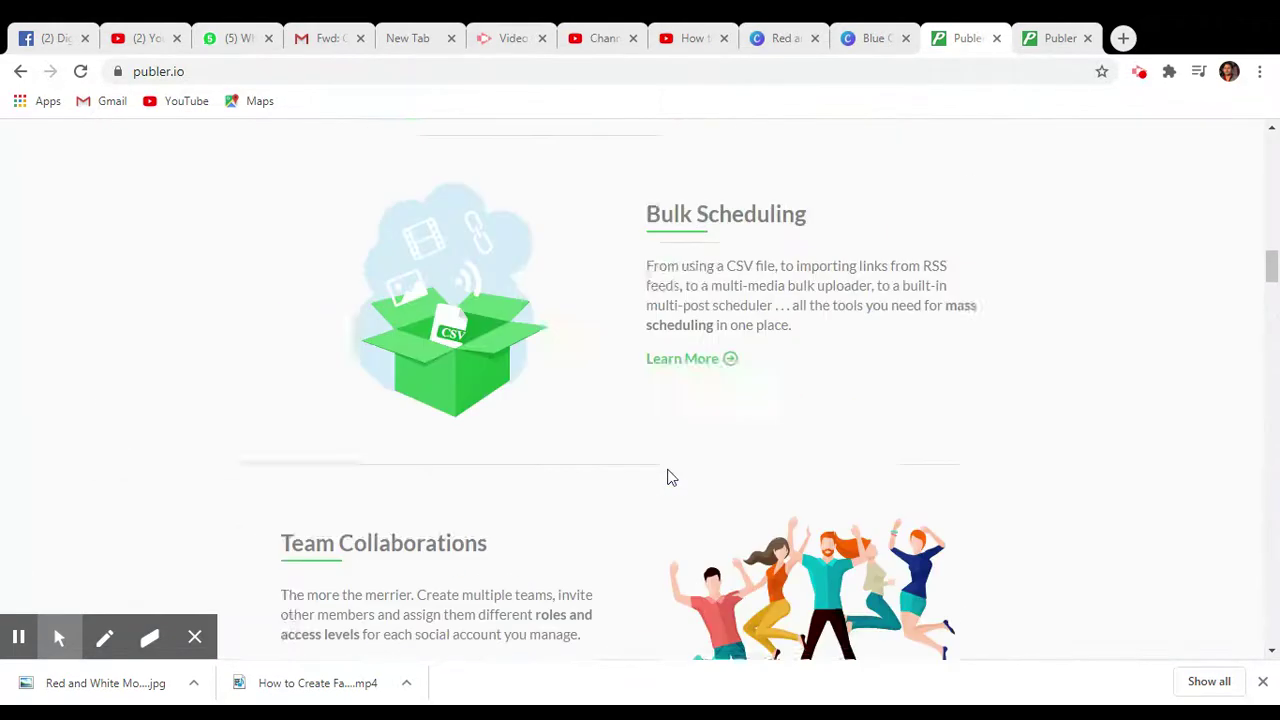
pyautogui.scroll(15, 670, 478)
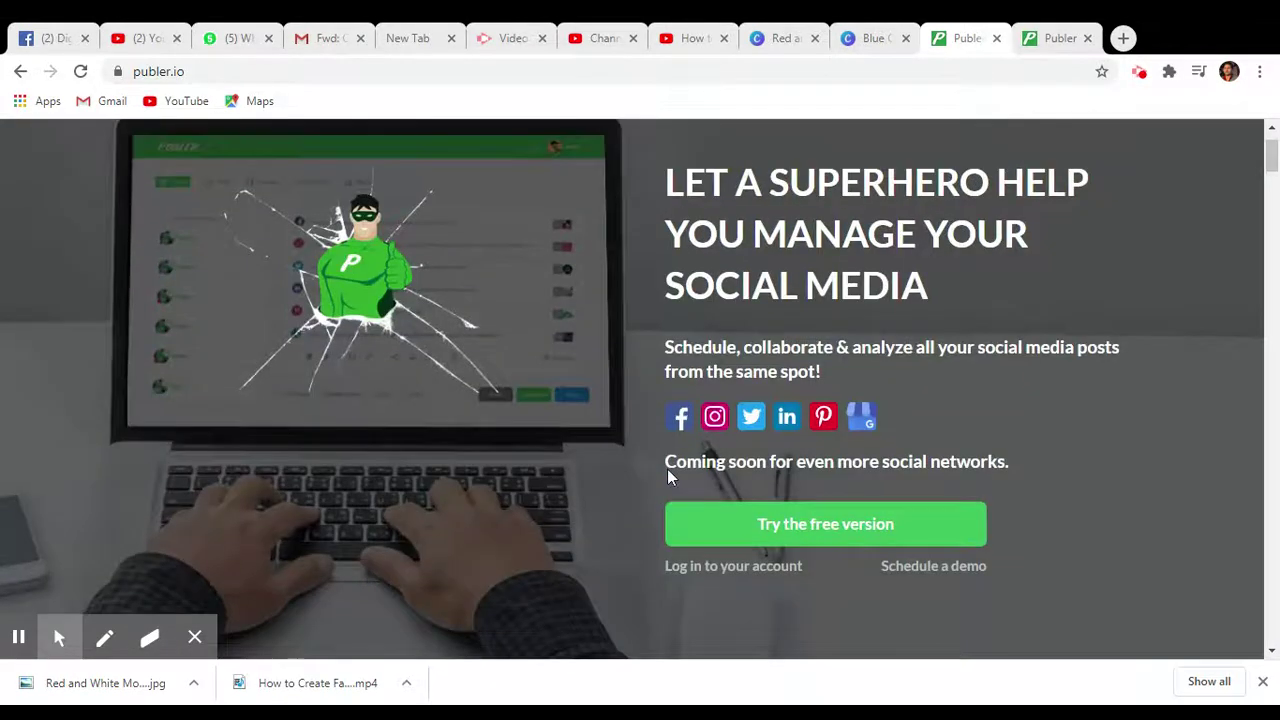
pyautogui.scroll(1, 667, 469)
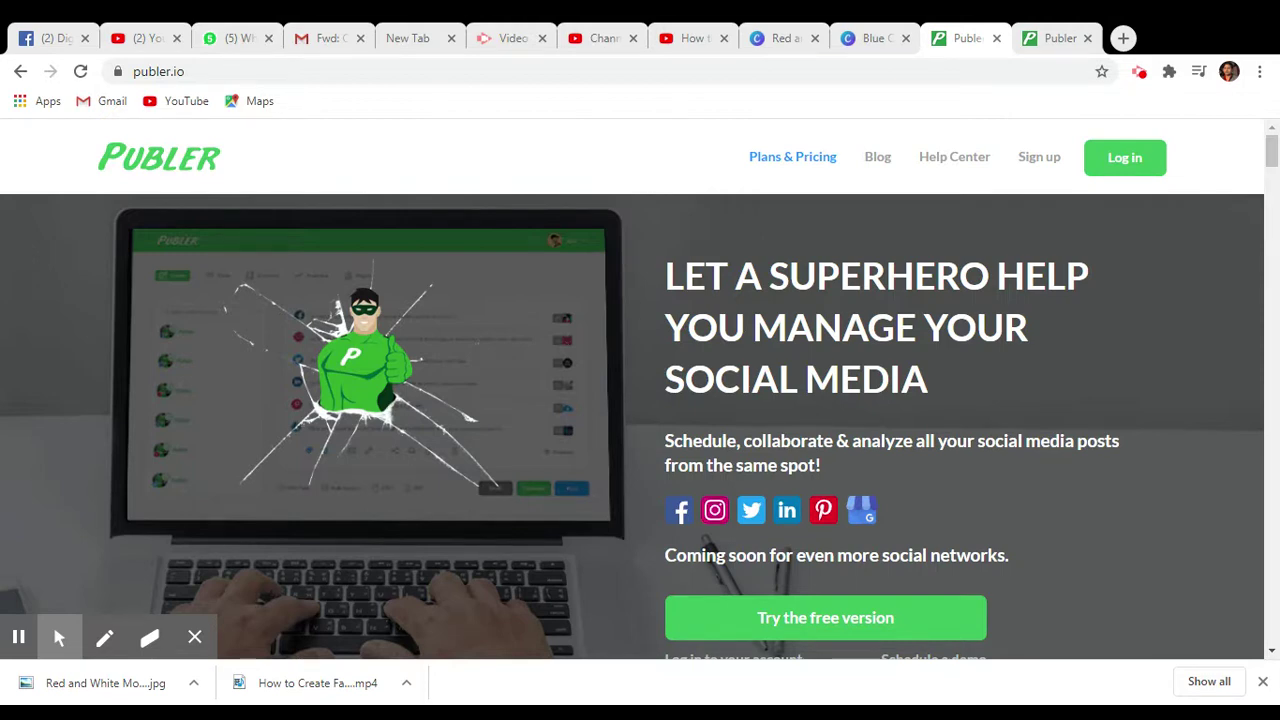
# - Go to the Publer dashboard's post creation page and view the options in the account menu
pyautogui.click(1058, 42)
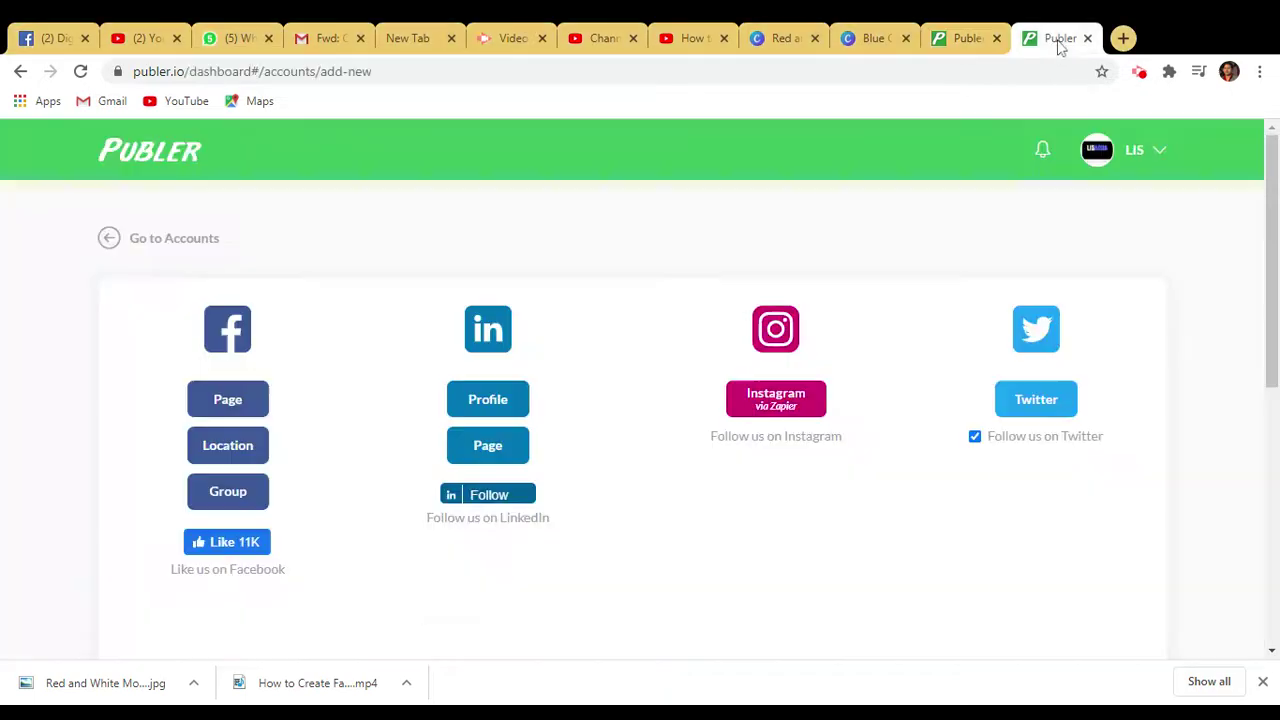
pyautogui.click(145, 162)
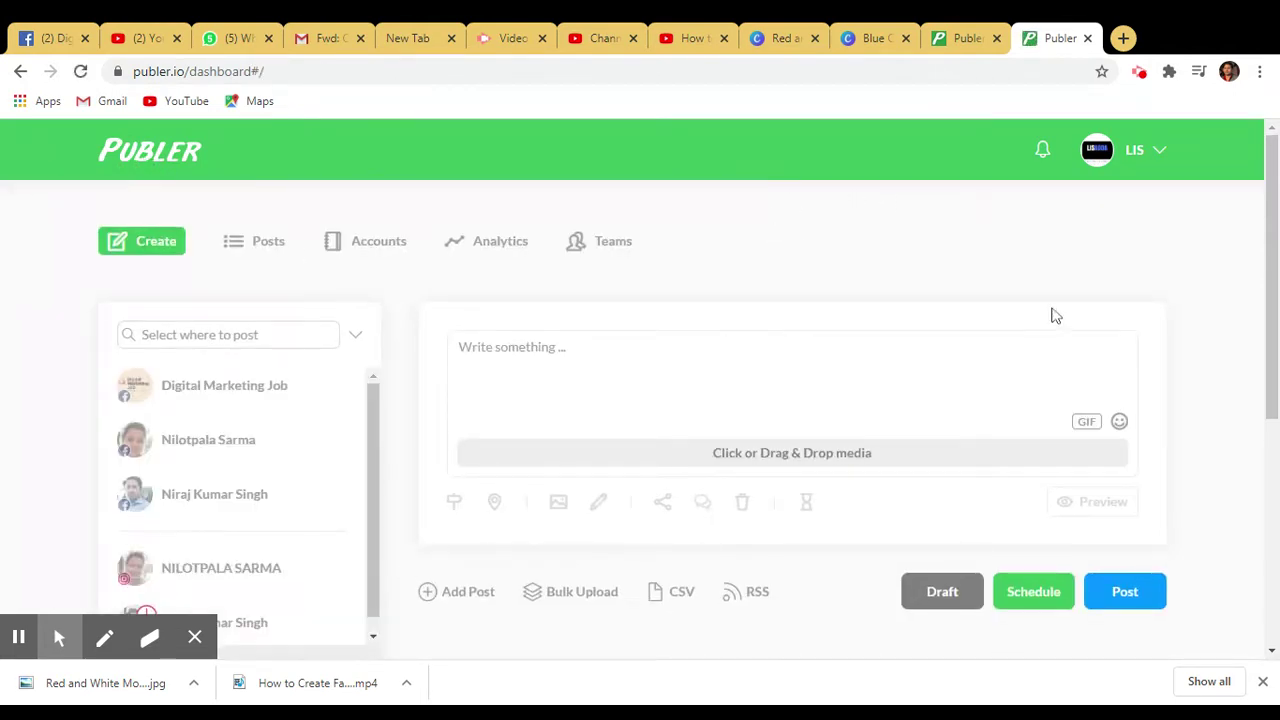
pyautogui.click(1137, 152)
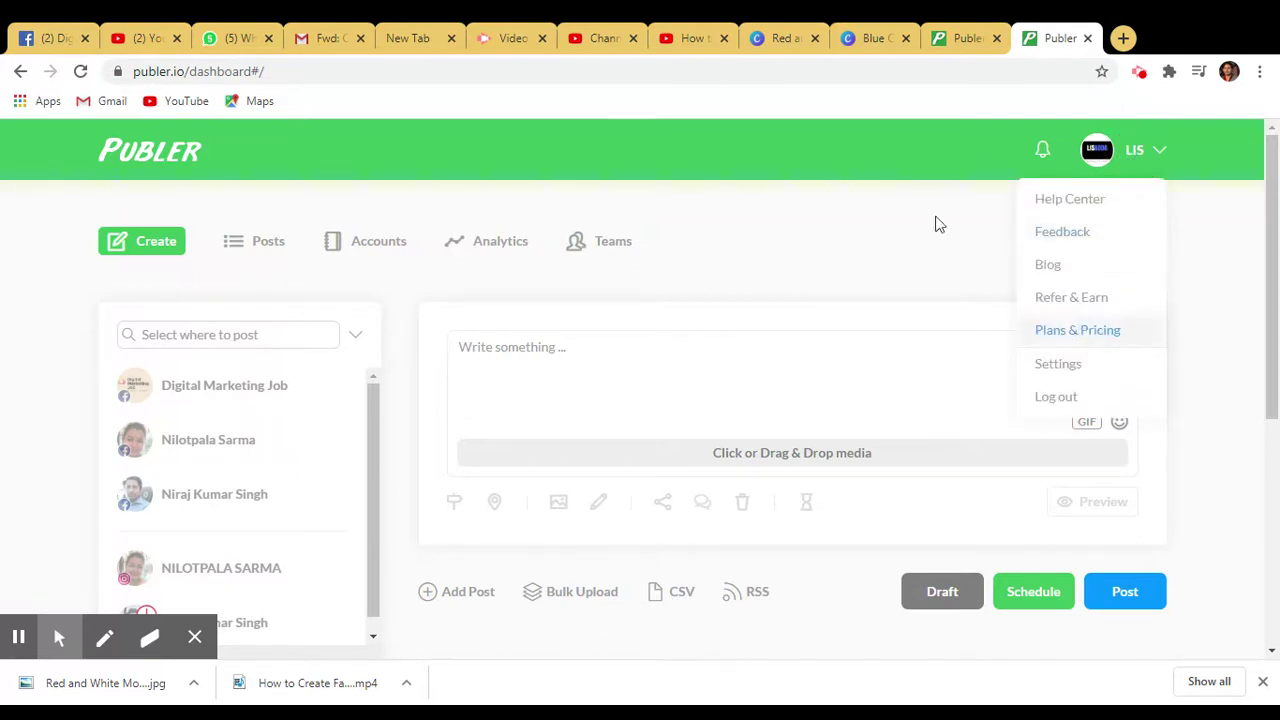
pyautogui.click(630, 155)
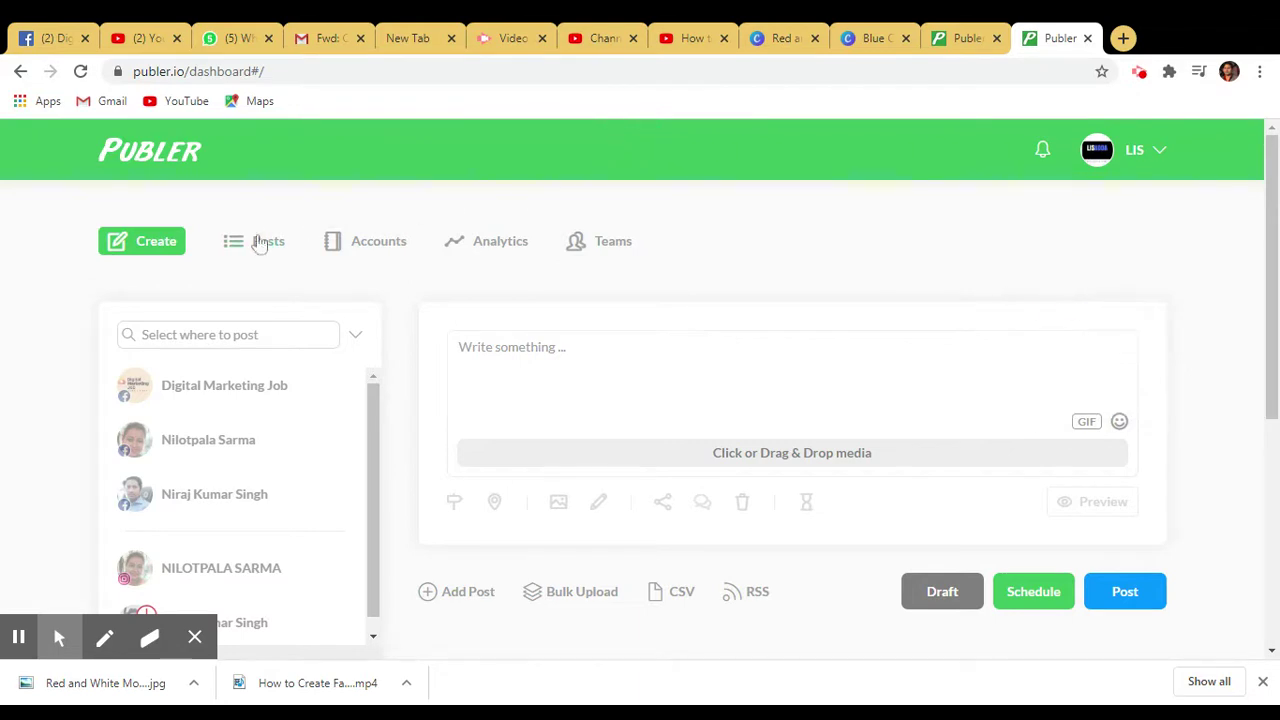
# - Open the page for adding a social account and examine which networks and account types can be connected
pyautogui.scroll(-2, 255, 310)
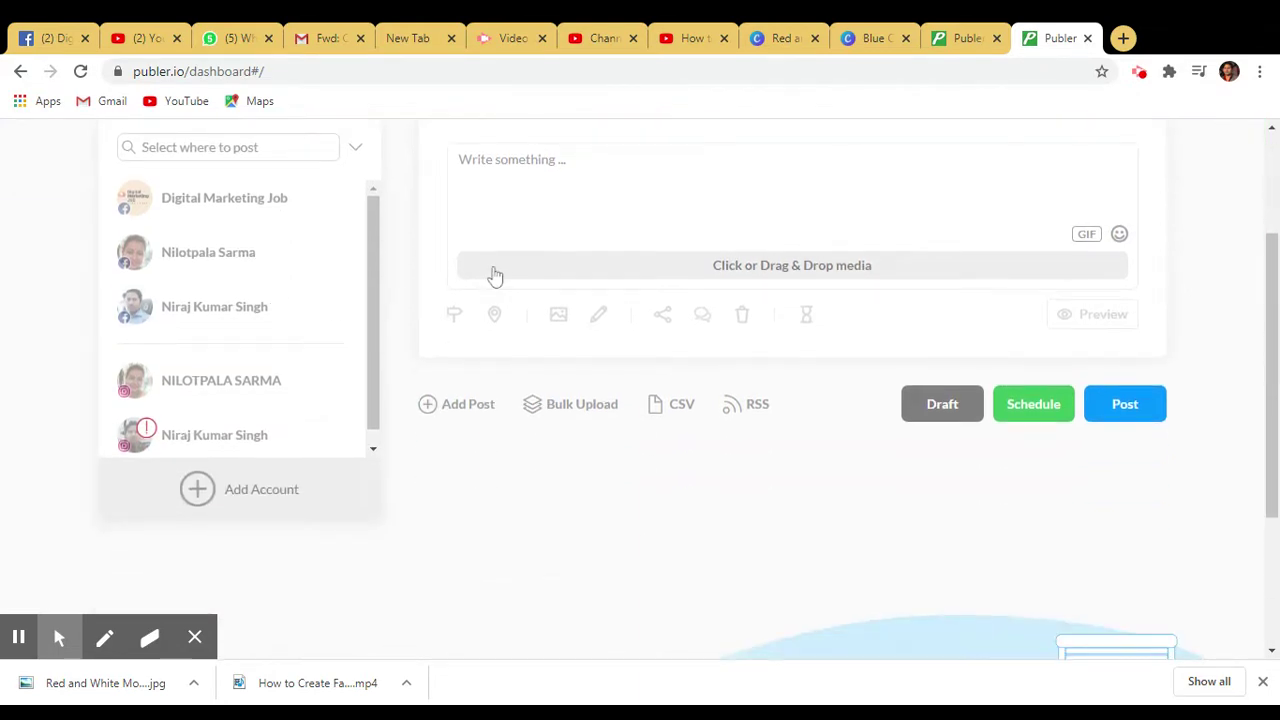
pyautogui.scroll(-1, 503, 275)
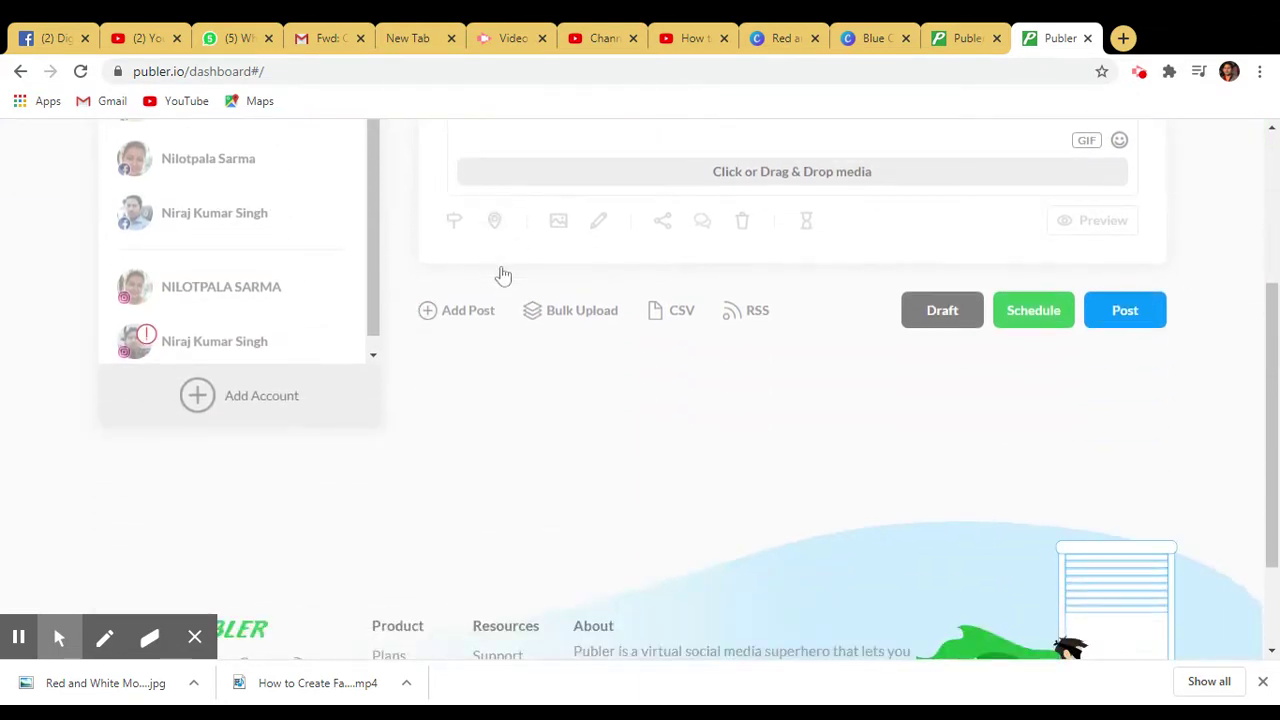
pyautogui.click(283, 407)
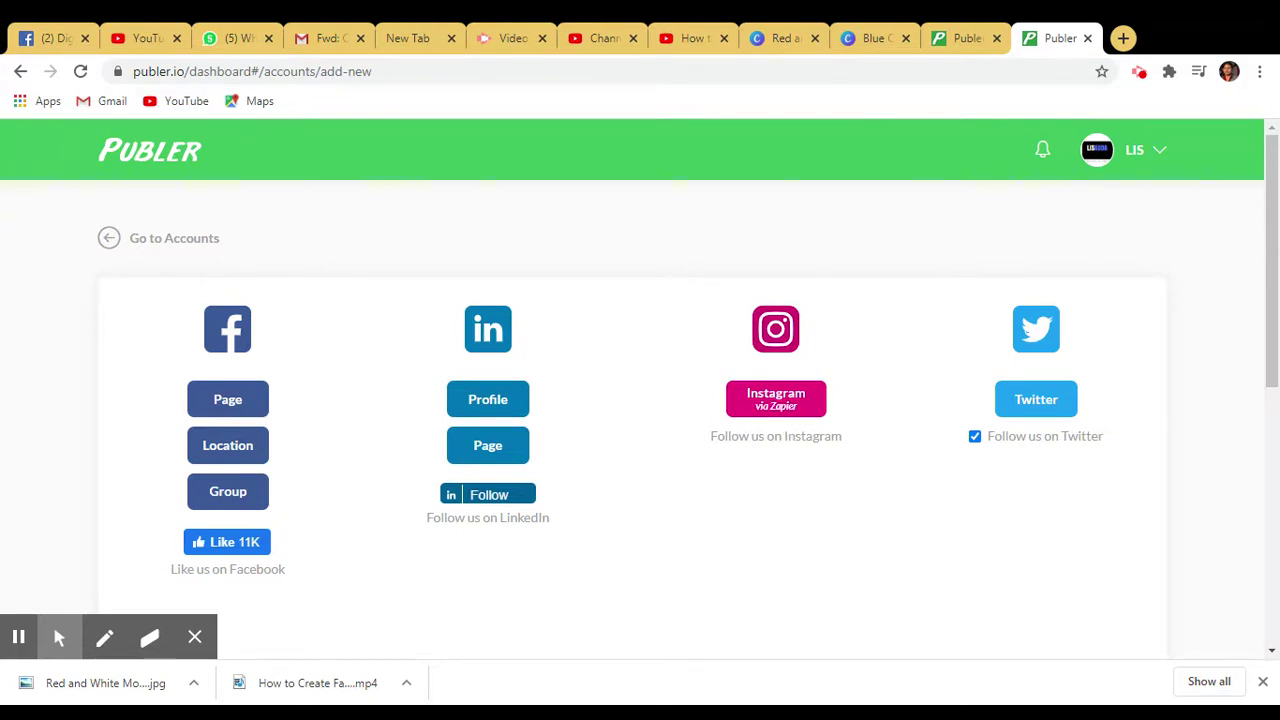
pyautogui.scroll(-1, 717, 440)
pyautogui.scroll(-1, 634, 429)
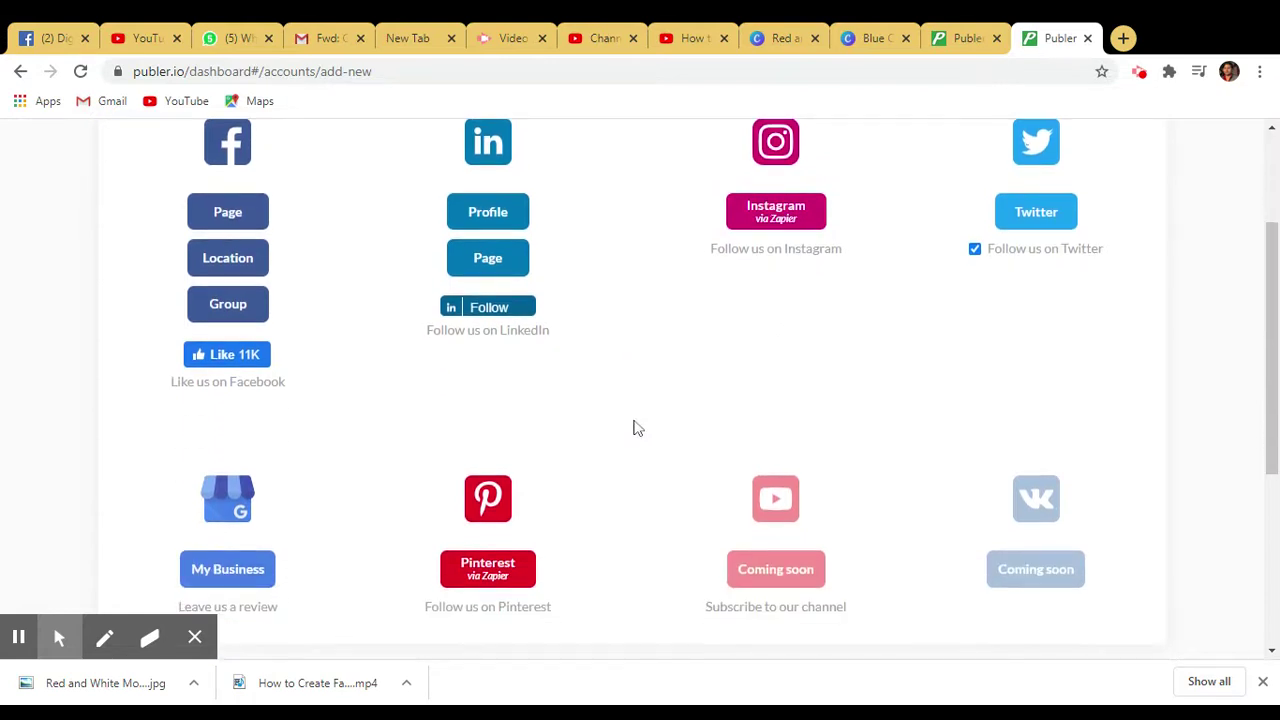
pyautogui.scroll(-2, 634, 429)
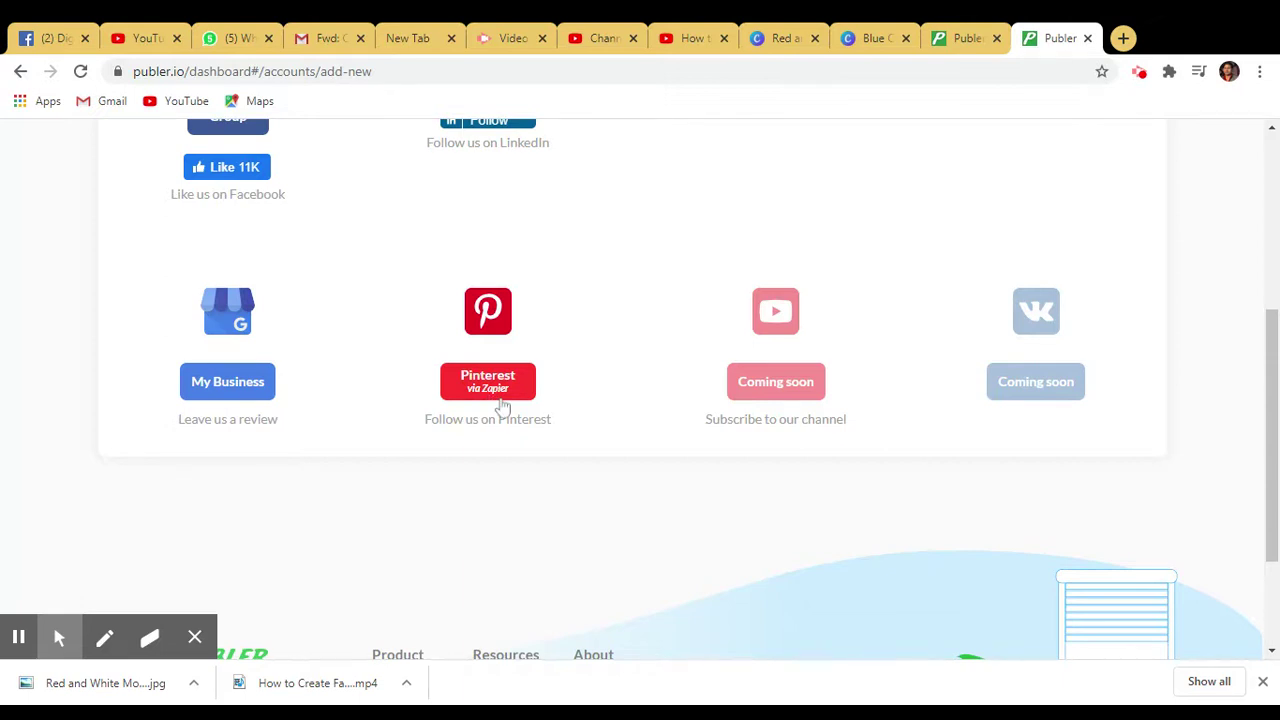
pyautogui.scroll(2, 503, 405)
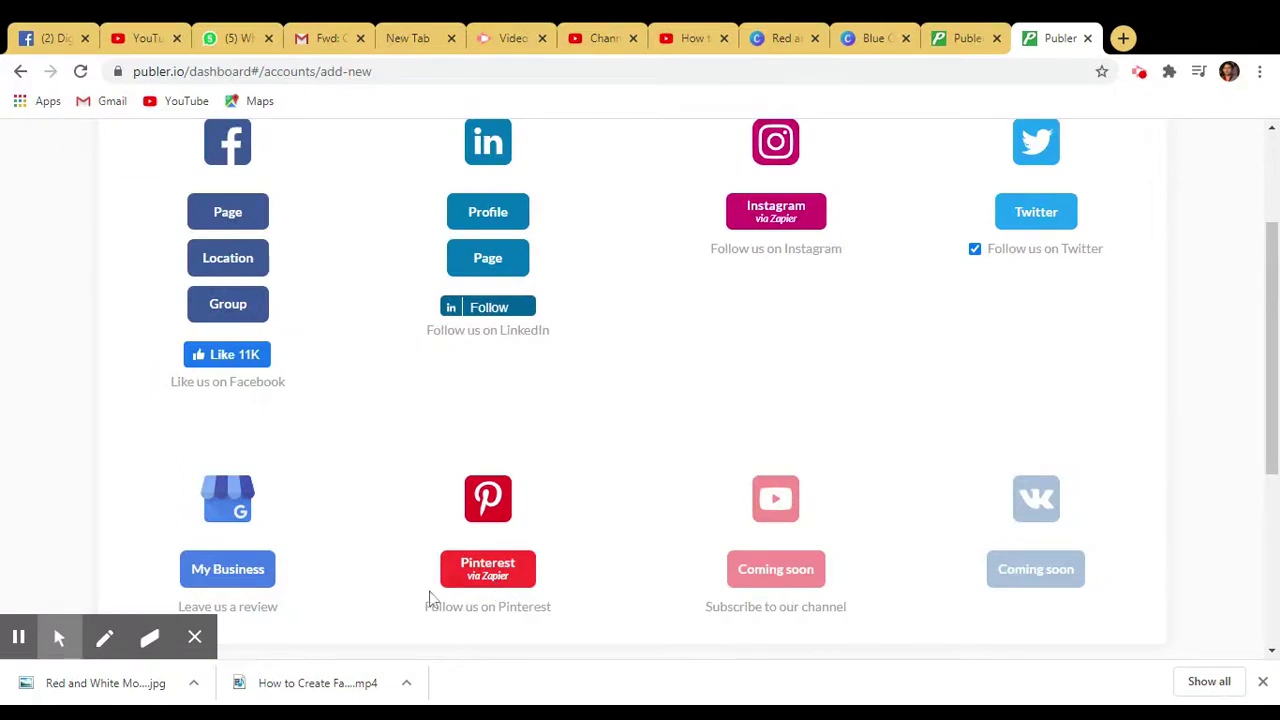
pyautogui.scroll(-1, 369, 563)
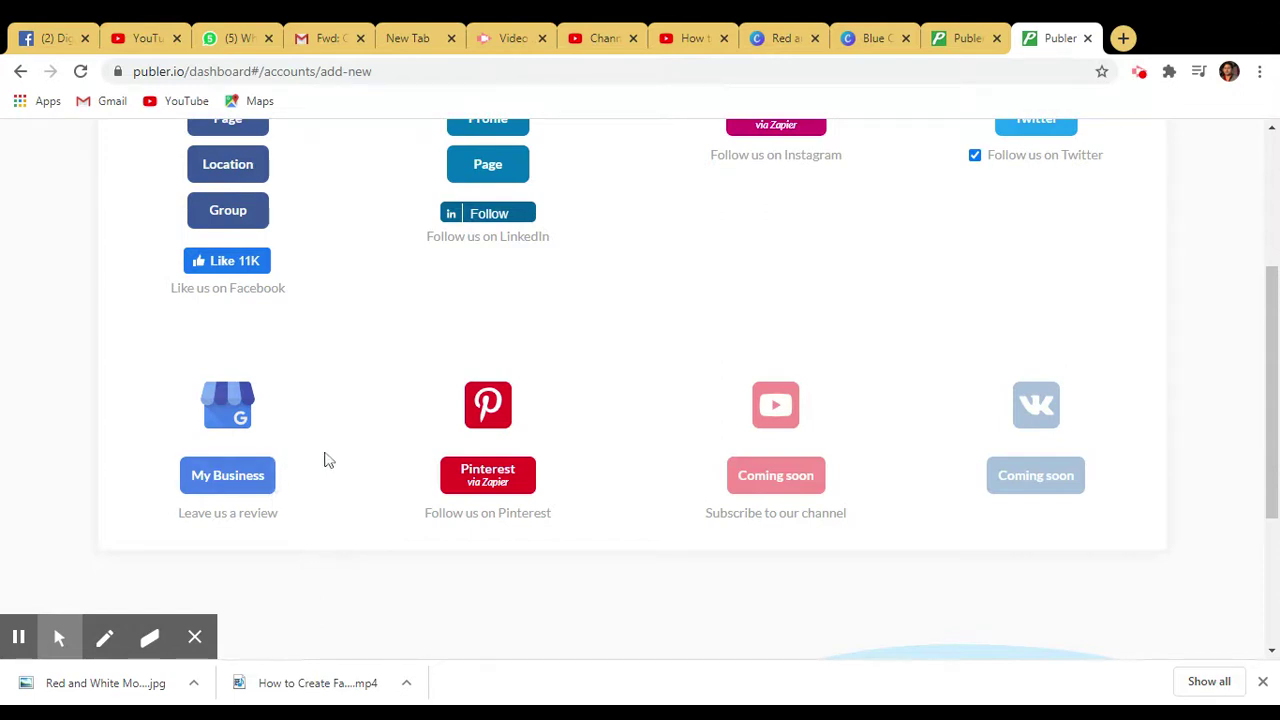
pyautogui.scroll(1, 329, 460)
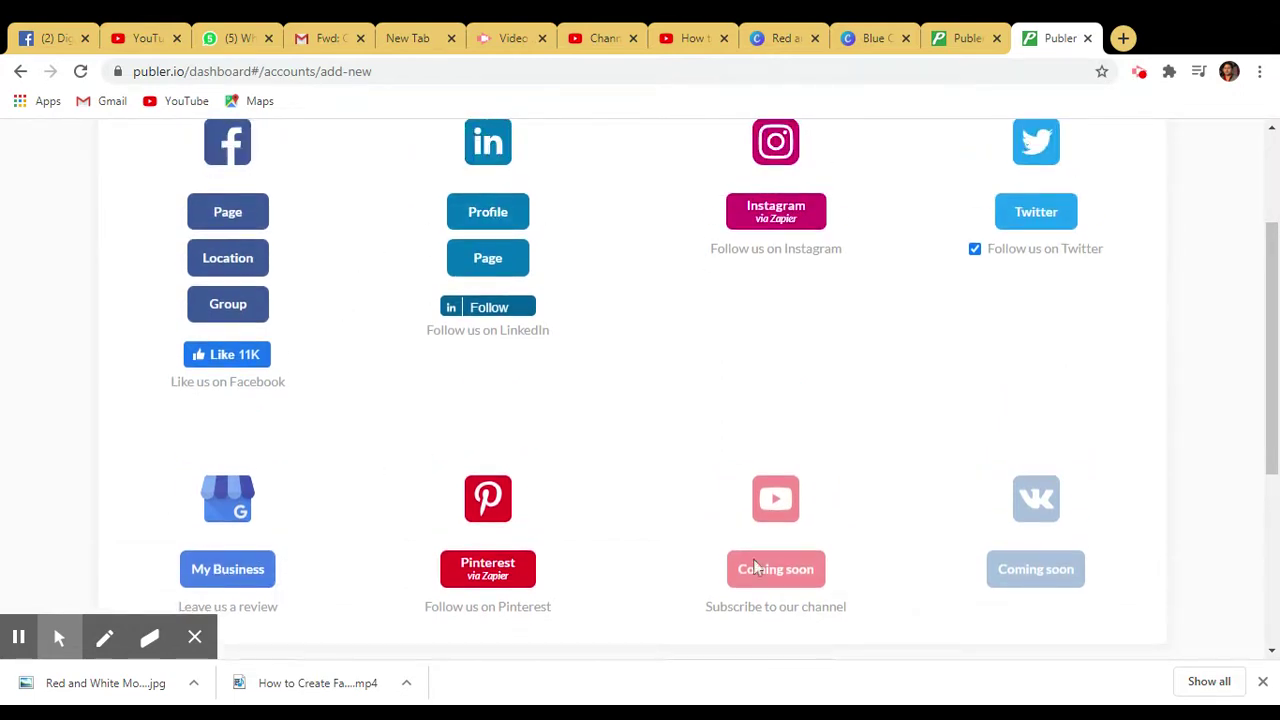
pyautogui.scroll(2, 350, 336)
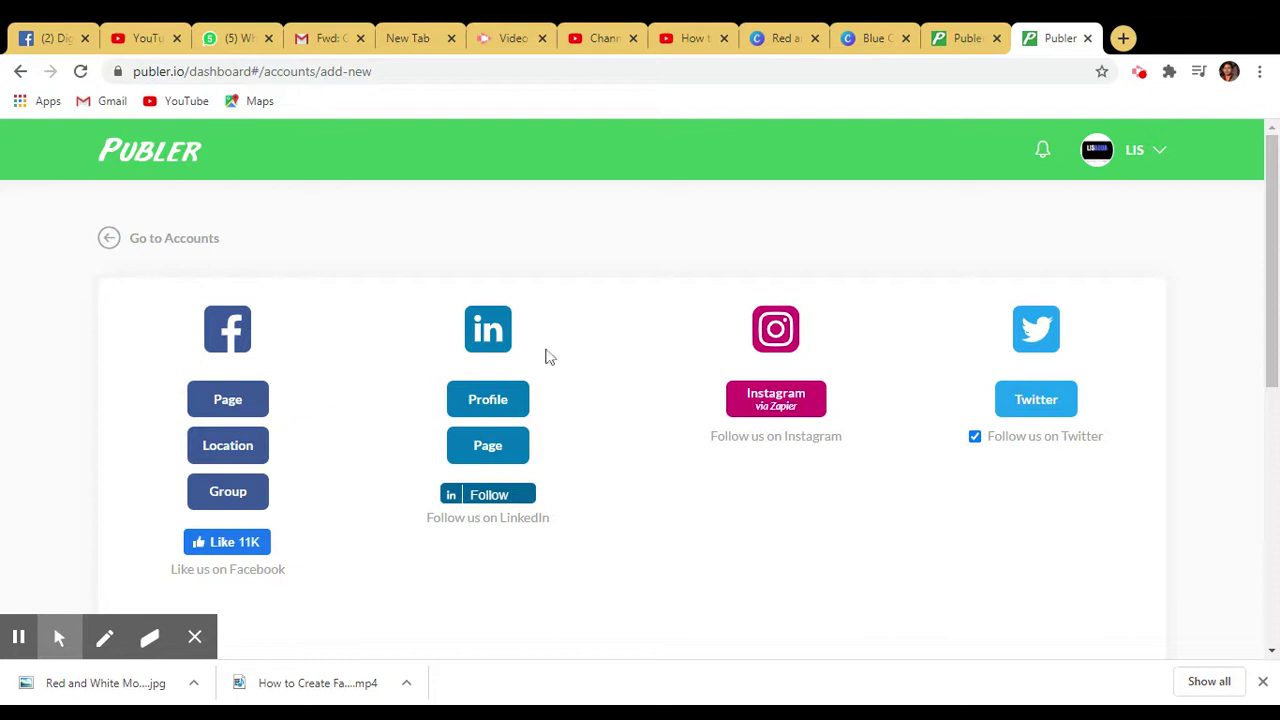
# - Return to post creation, choose the Digital Marketing Job Facebook account and write "Hi My Friends" as the post text
pyautogui.click(172, 172)
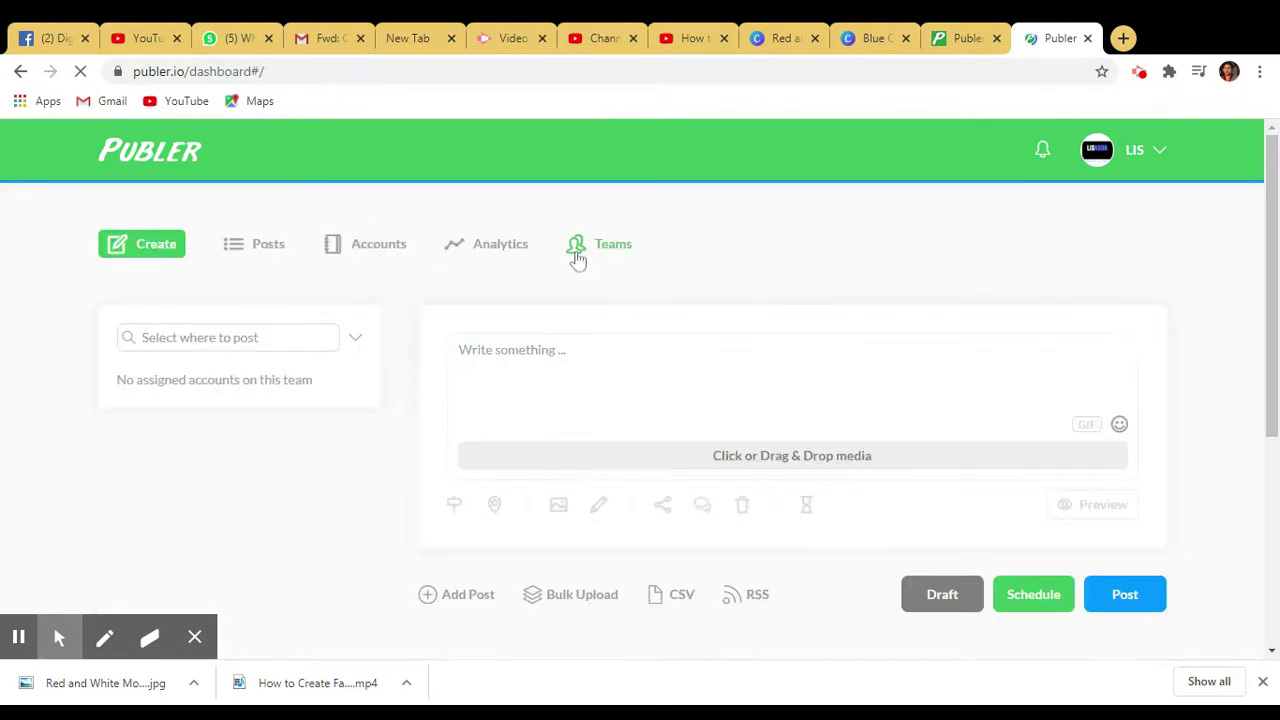
pyautogui.scroll(-2, 608, 328)
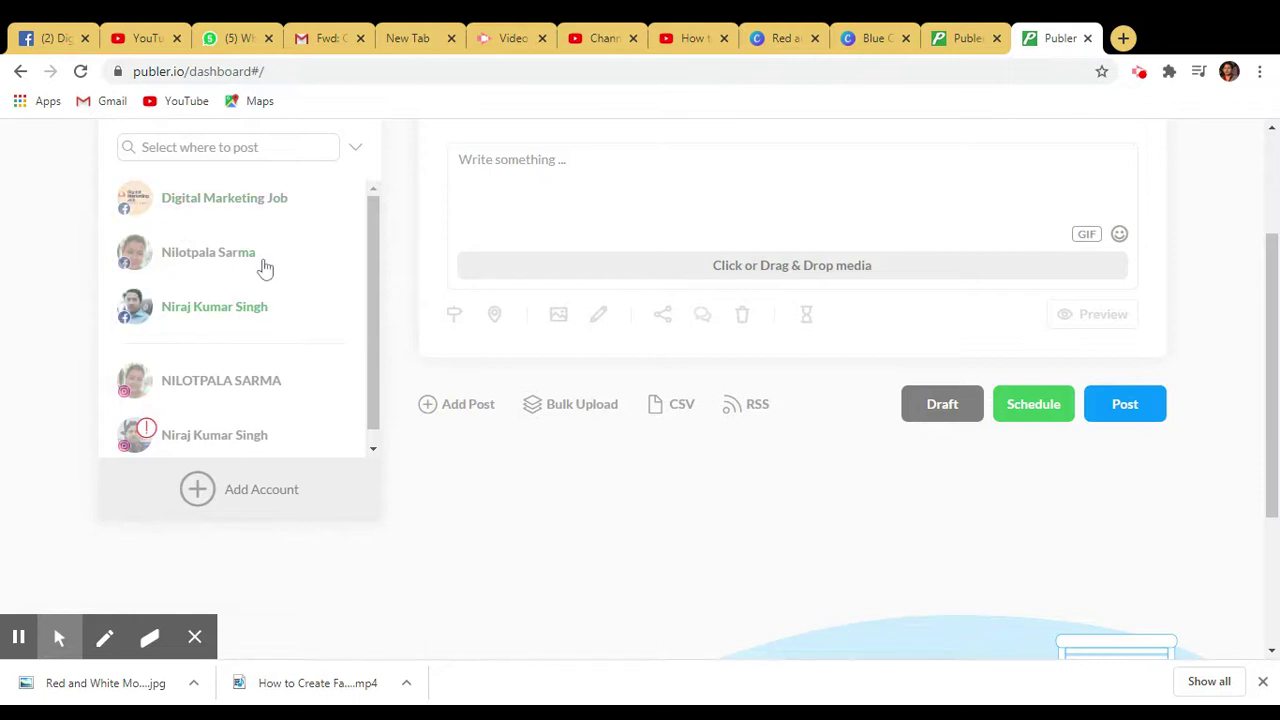
pyautogui.click(206, 204)
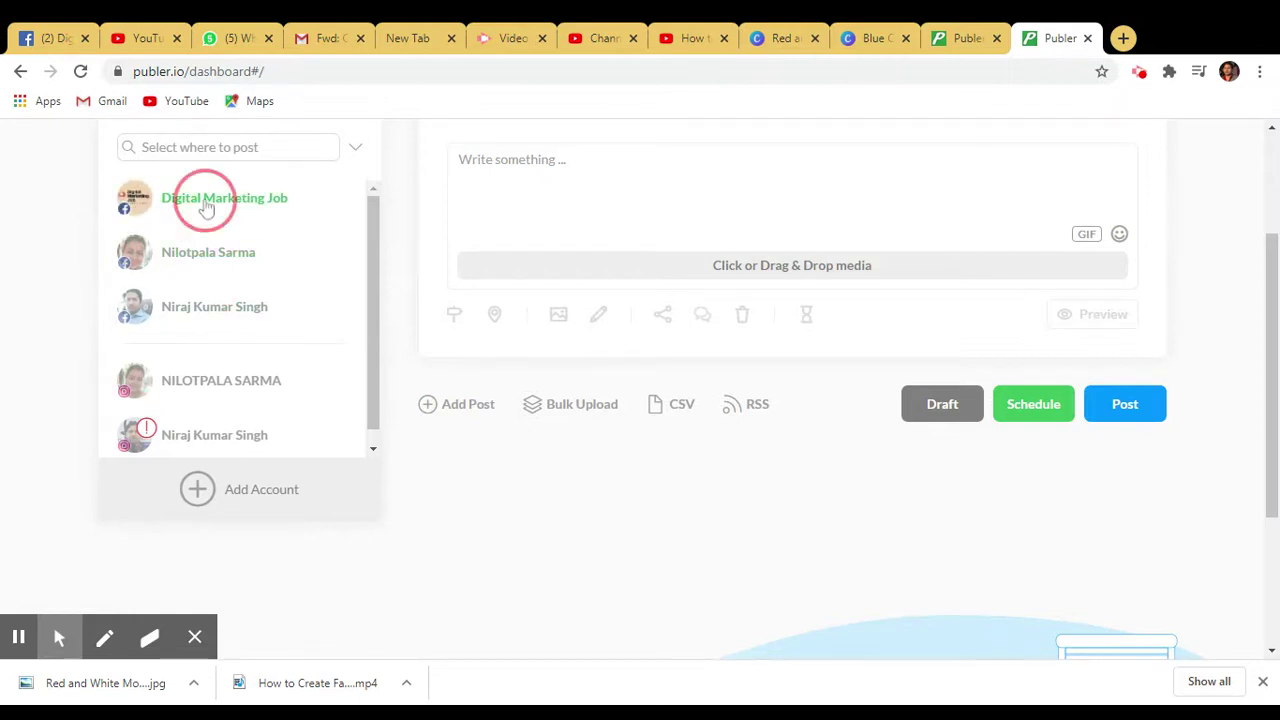
pyautogui.click(620, 160)
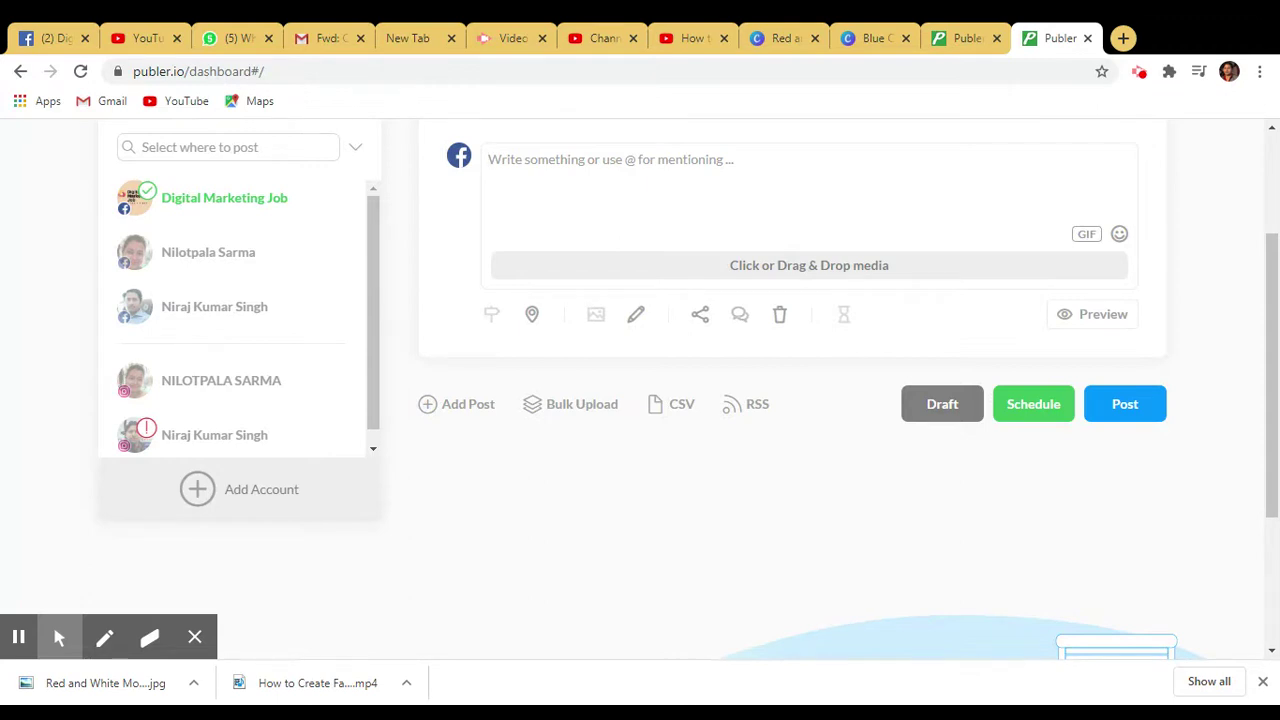
pyautogui.write('Hi')
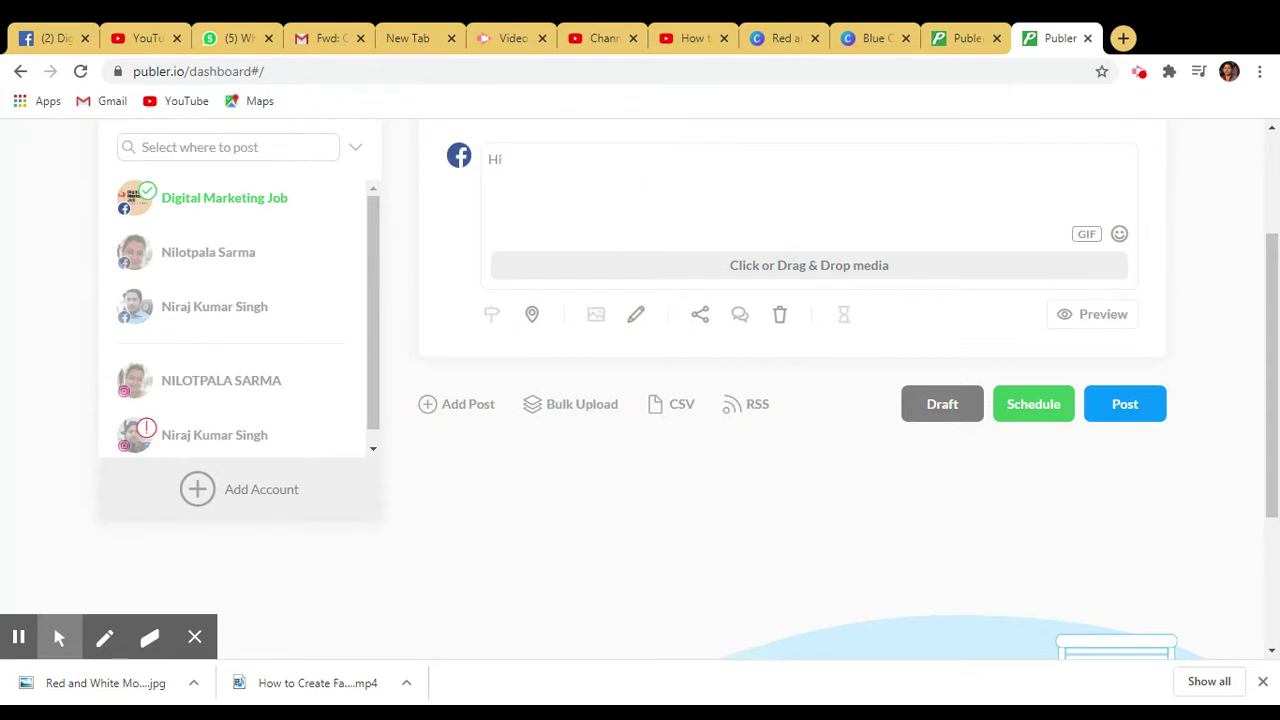
pyautogui.write(' My Friends')
# - Attach the image of a family silhouetted against a sunset sky to the post from the computer
pyautogui.scroll(1, 707, 272)
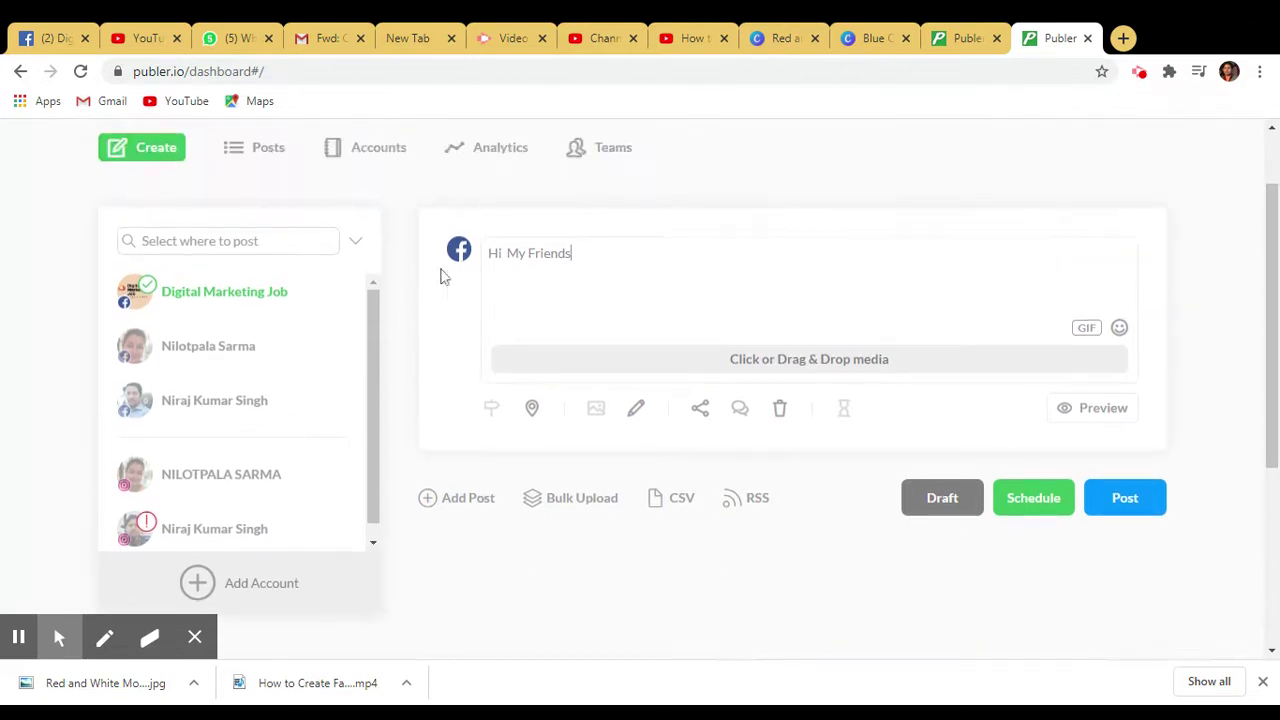
pyautogui.click(800, 370)
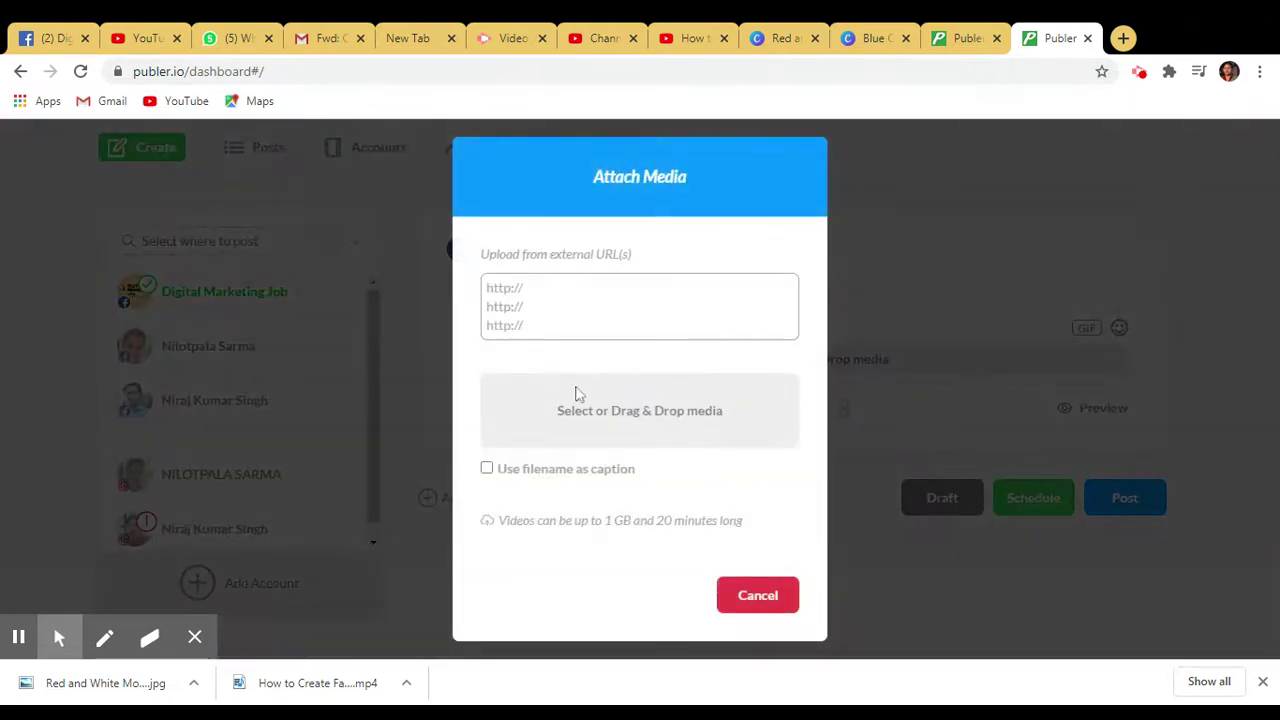
pyautogui.click(616, 420)
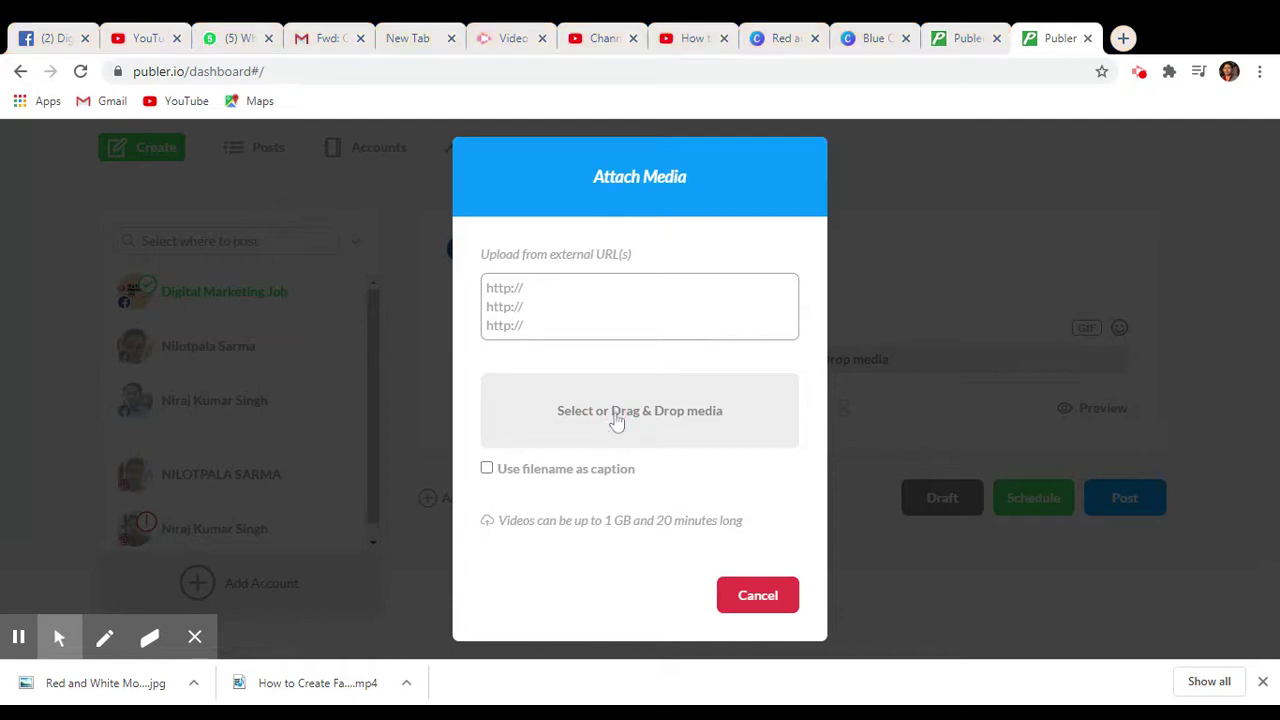
pyautogui.doubleClick(545, 398)
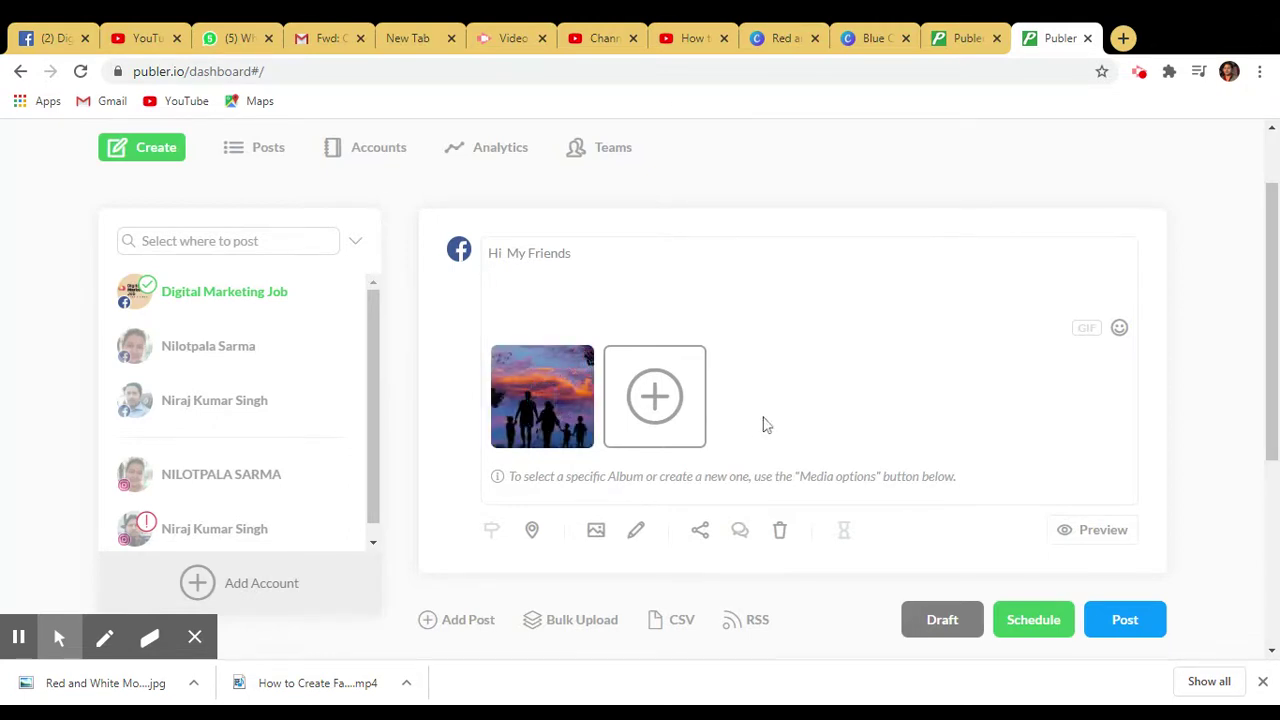
# - Preview how the Facebook post with its text and image looks when published
pyautogui.scroll(-1, 700, 424)
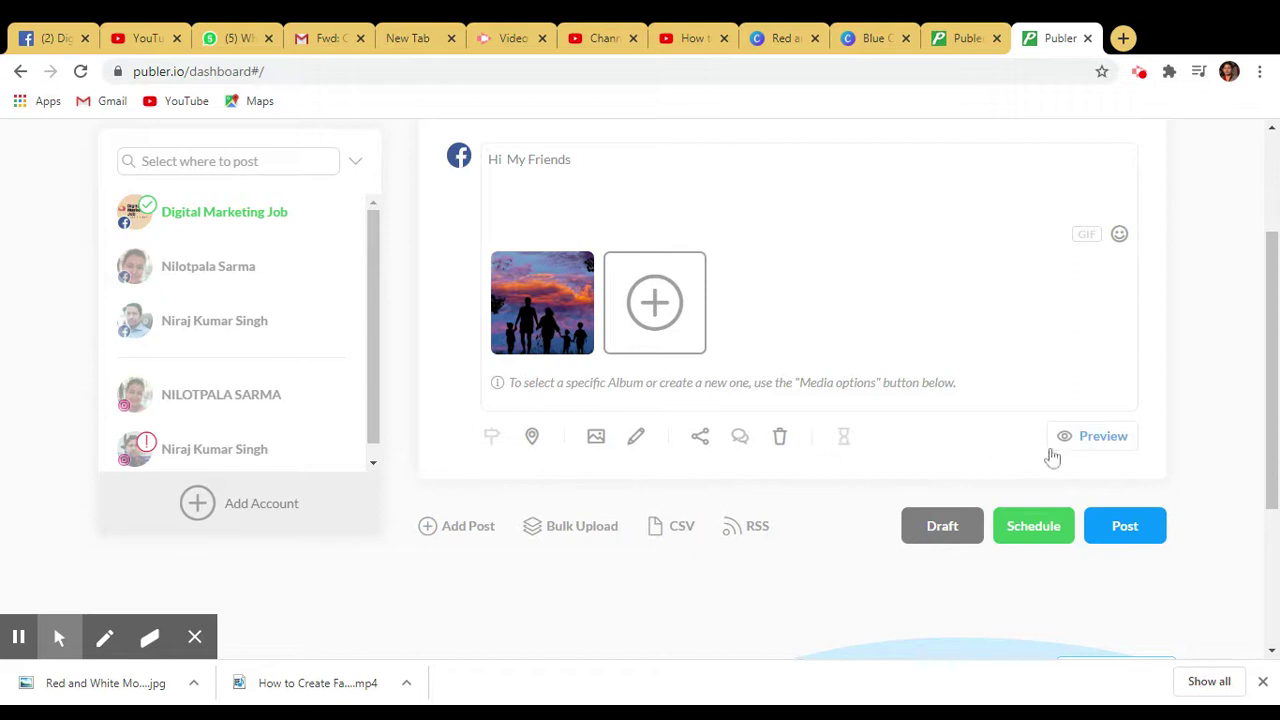
pyautogui.click(1097, 443)
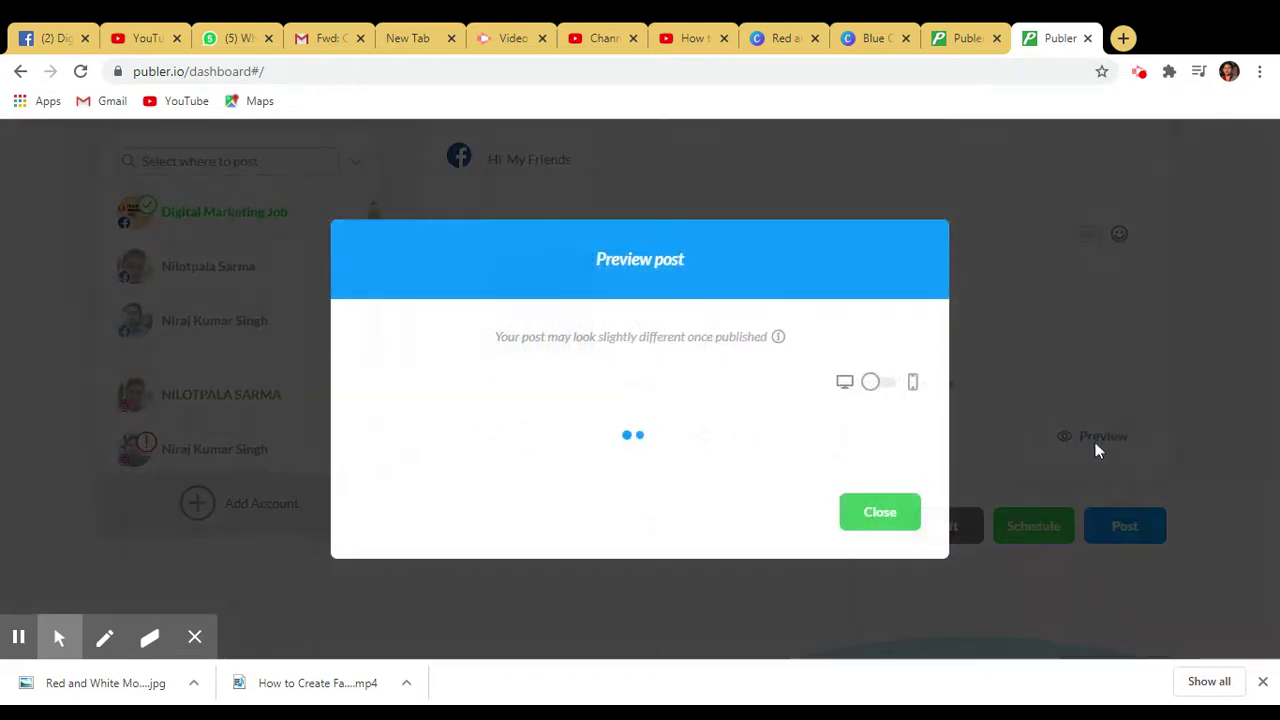
pyautogui.scroll(-1, 774, 464)
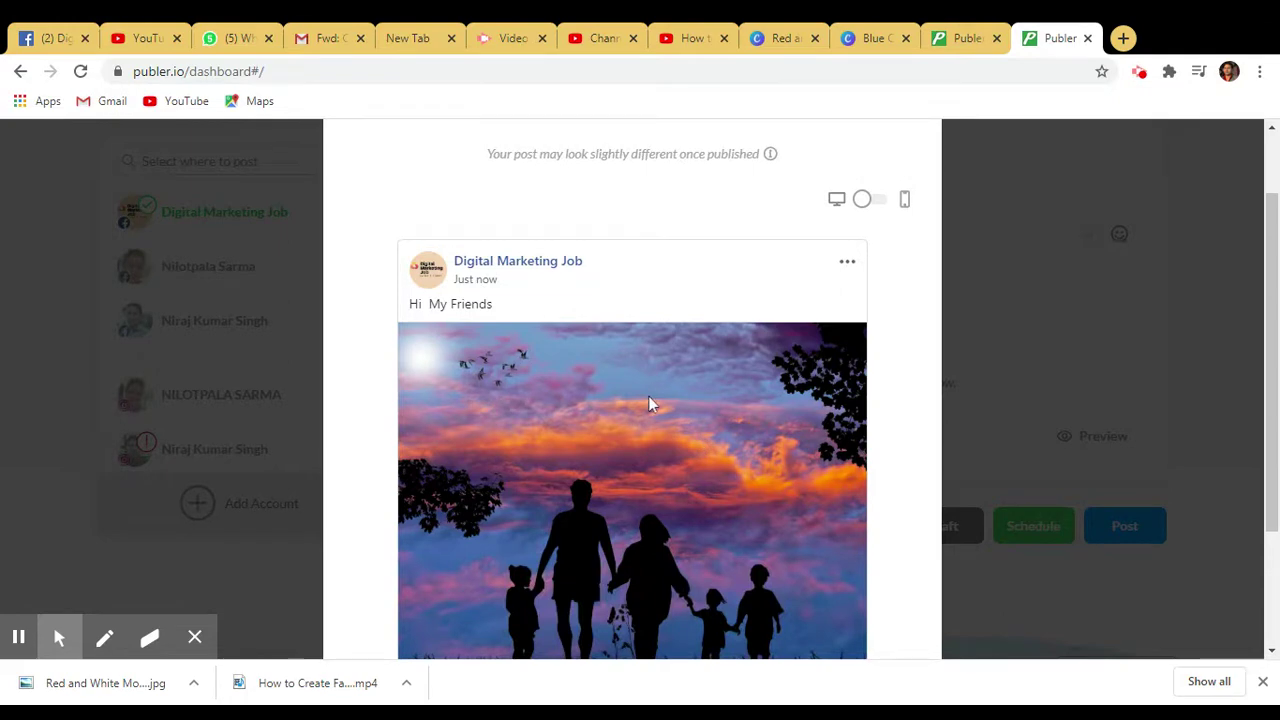
# - Examine the rest of the Facebook post preview down to its reaction options and close the preview
pyautogui.scroll(-1, 641, 396)
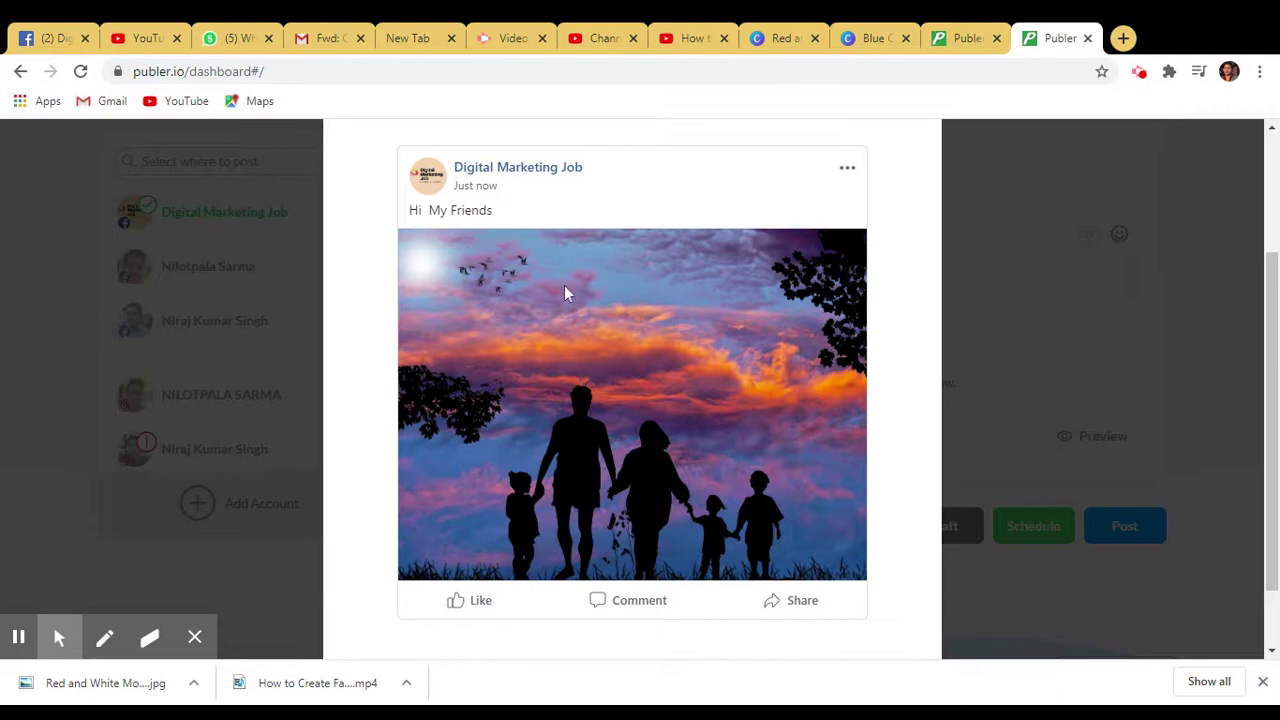
pyautogui.scroll(-1, 564, 292)
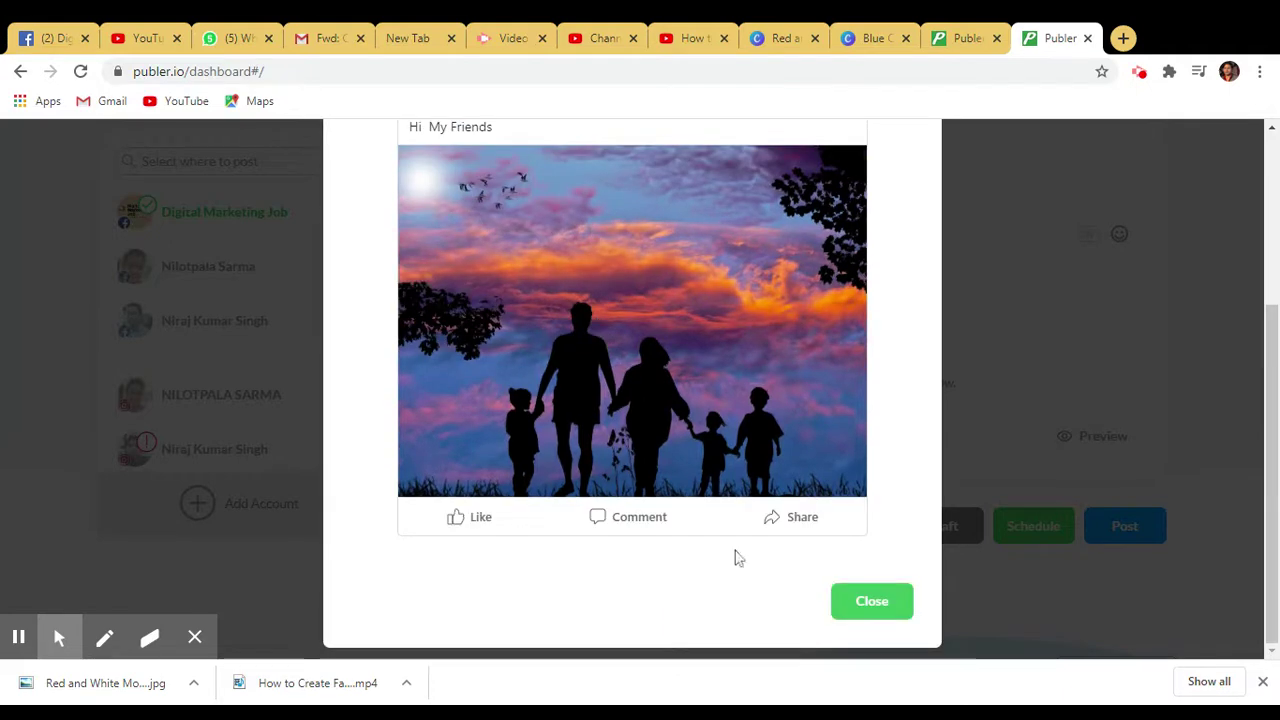
pyautogui.click(860, 603)
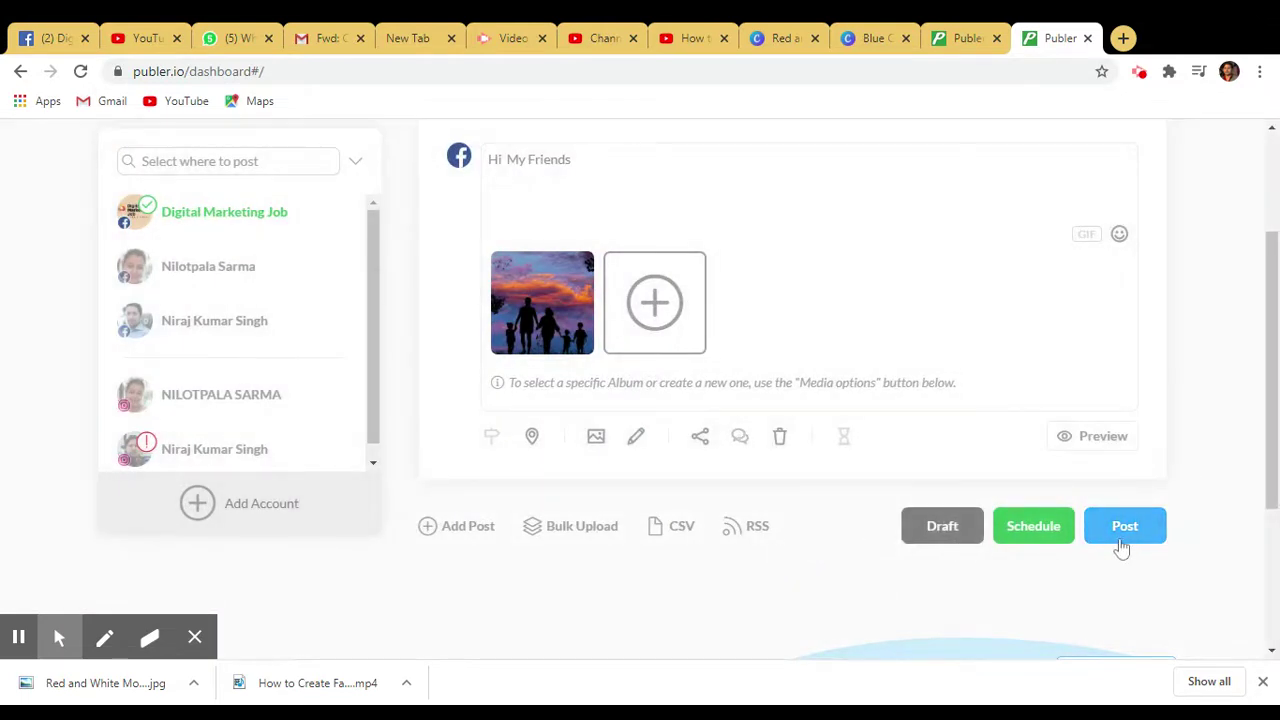
# - Try to schedule the post manually for Thursday, July 9th, 2020, and cancel the scheduling
pyautogui.click(1032, 540)
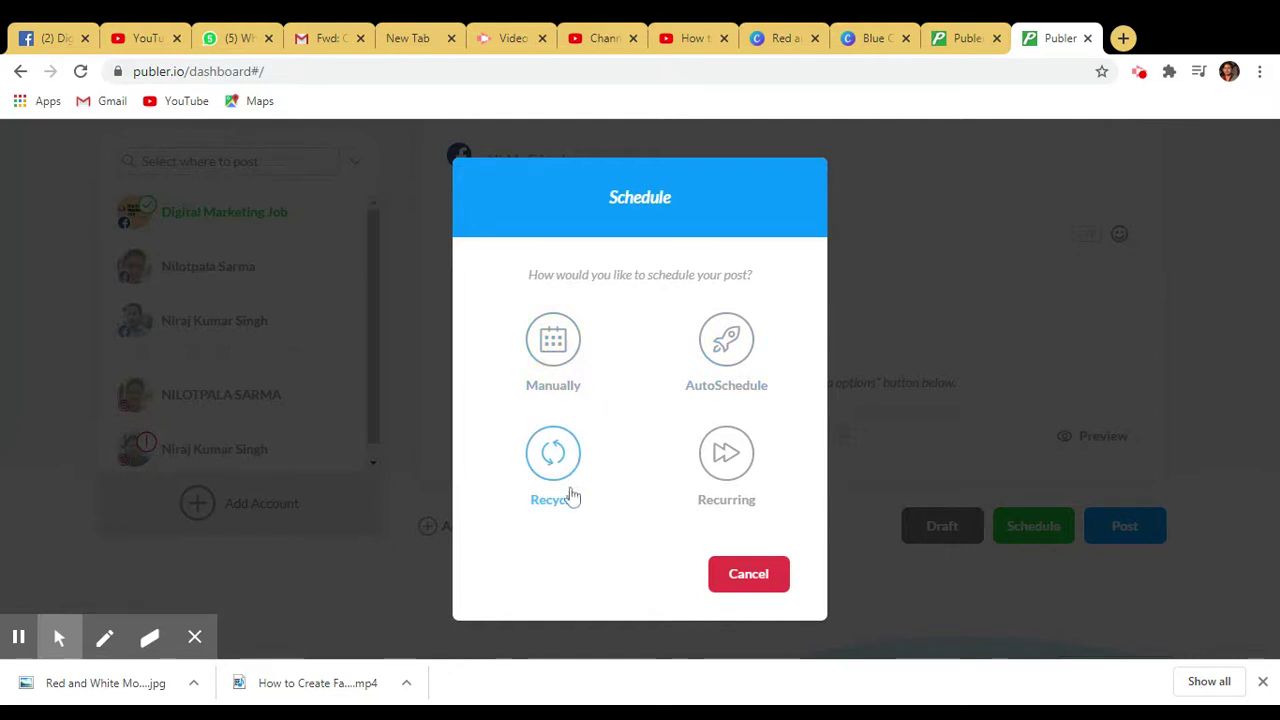
pyautogui.click(555, 345)
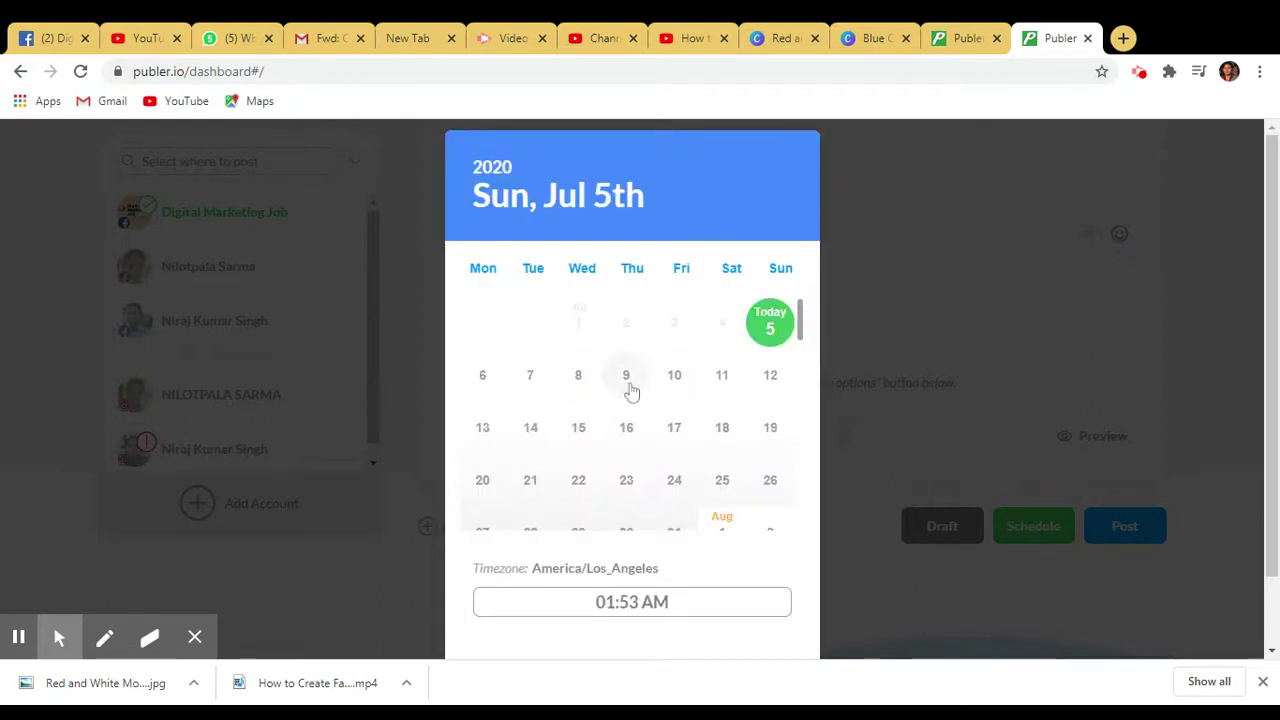
pyautogui.click(627, 386)
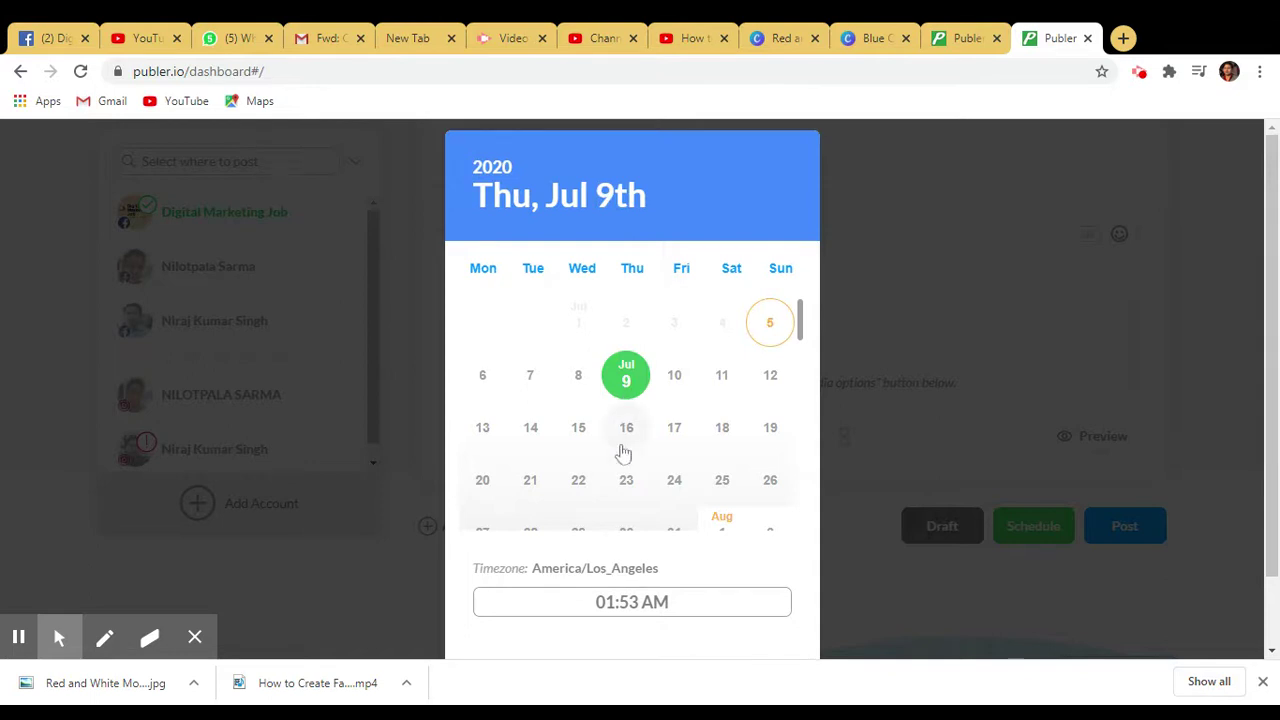
pyautogui.scroll(-3, 622, 453)
pyautogui.click(645, 604)
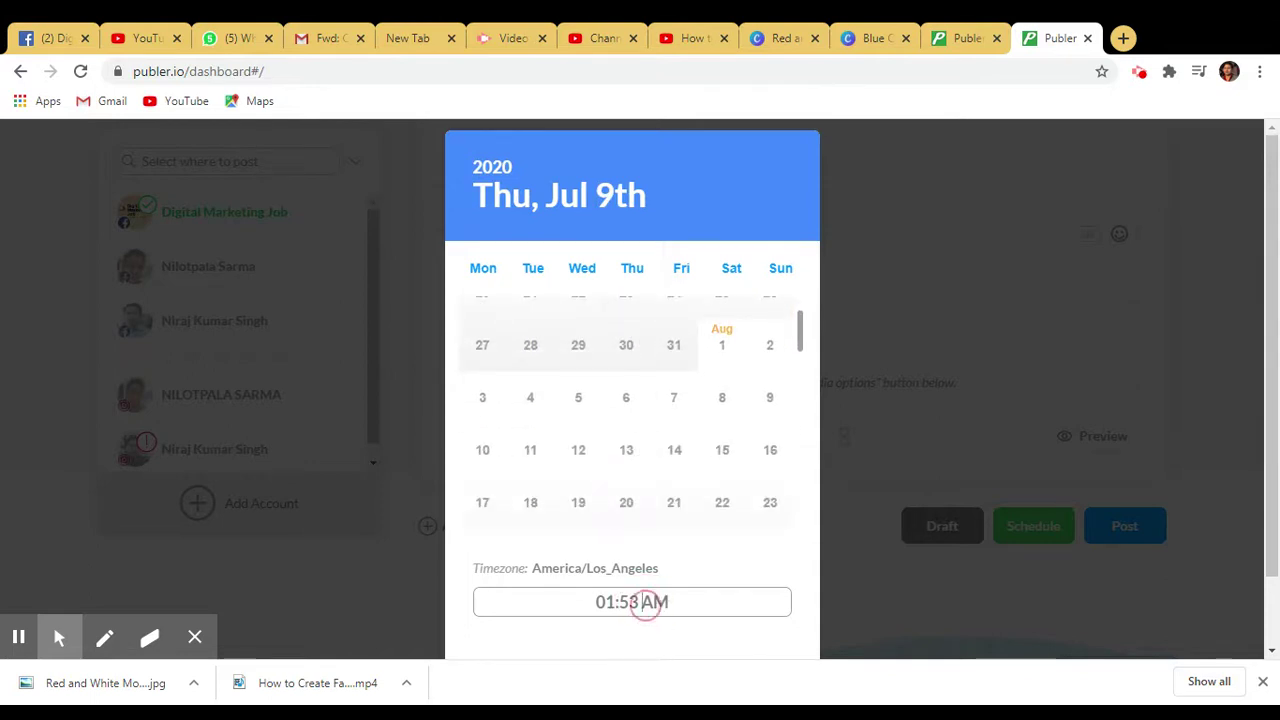
pyautogui.click(602, 572)
pyautogui.scroll(-1, 680, 557)
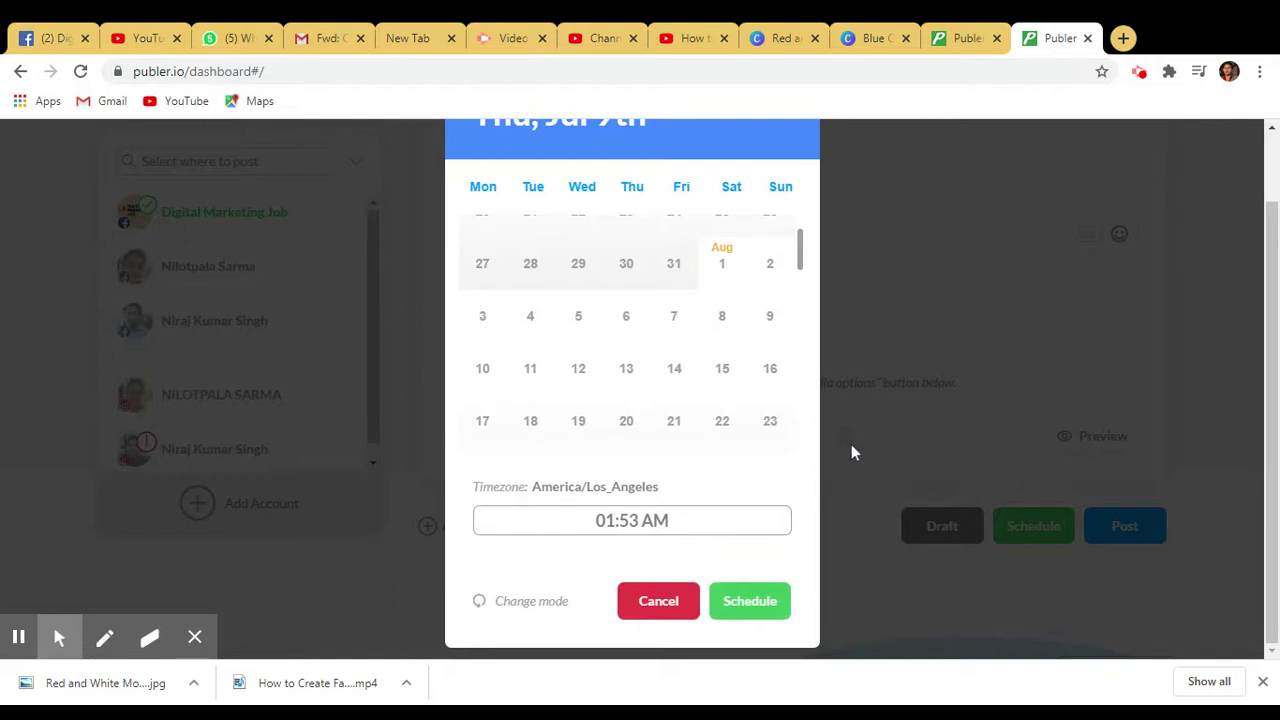
pyautogui.click(664, 604)
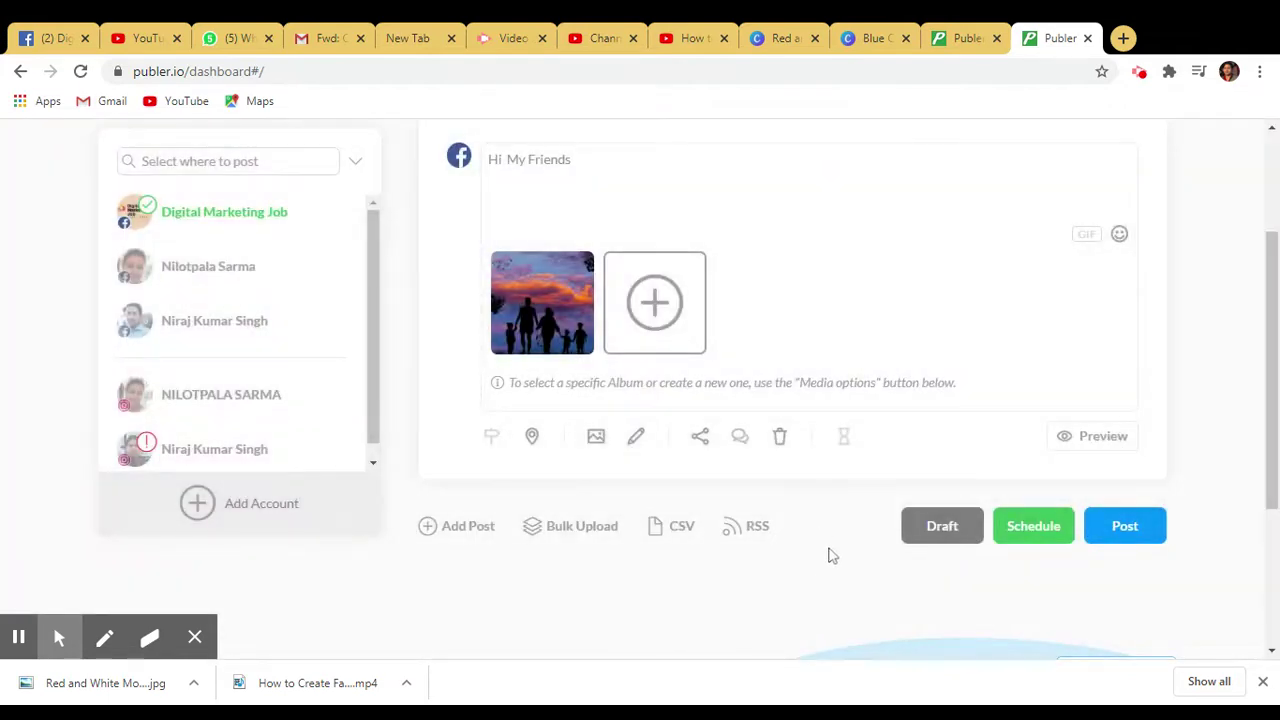
pyautogui.scroll(1, 830, 560)
pyautogui.scroll(-1, 1009, 574)
pyautogui.scroll(-1, 574, 506)
# - View the scheduled posts page and the overview of all connected accounts
pyautogui.scroll(3, 575, 507)
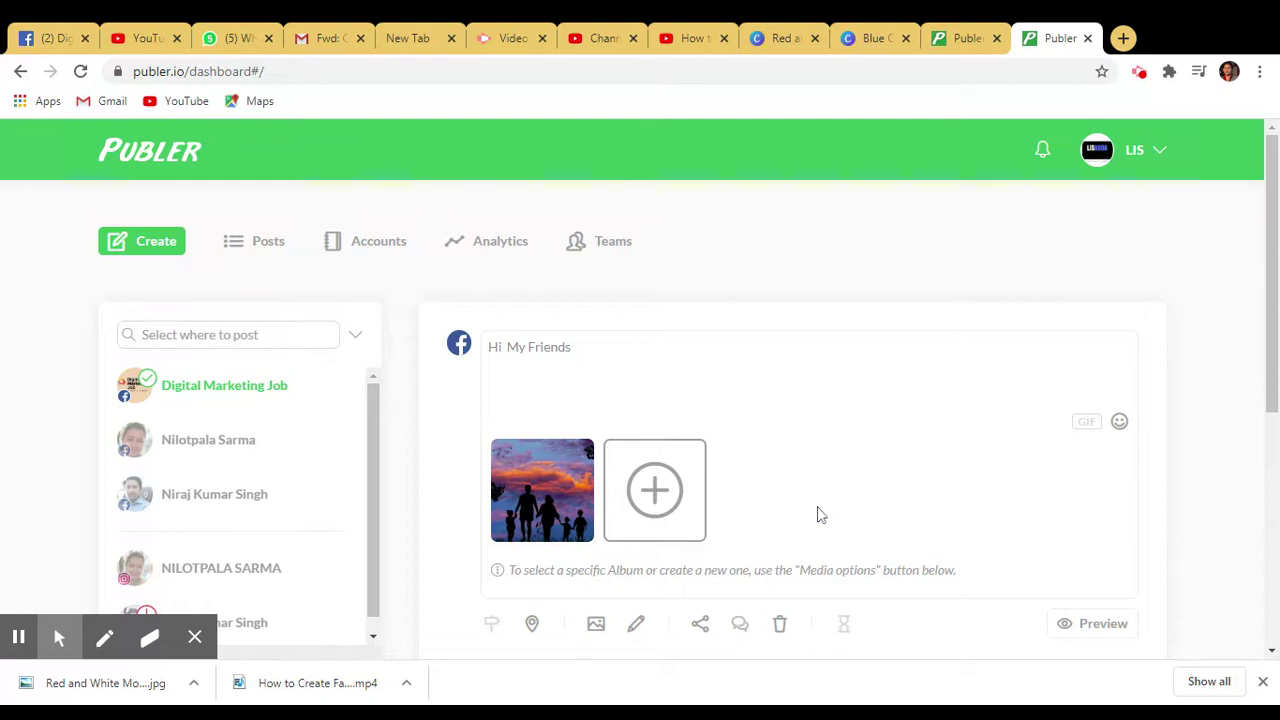
pyautogui.click(265, 252)
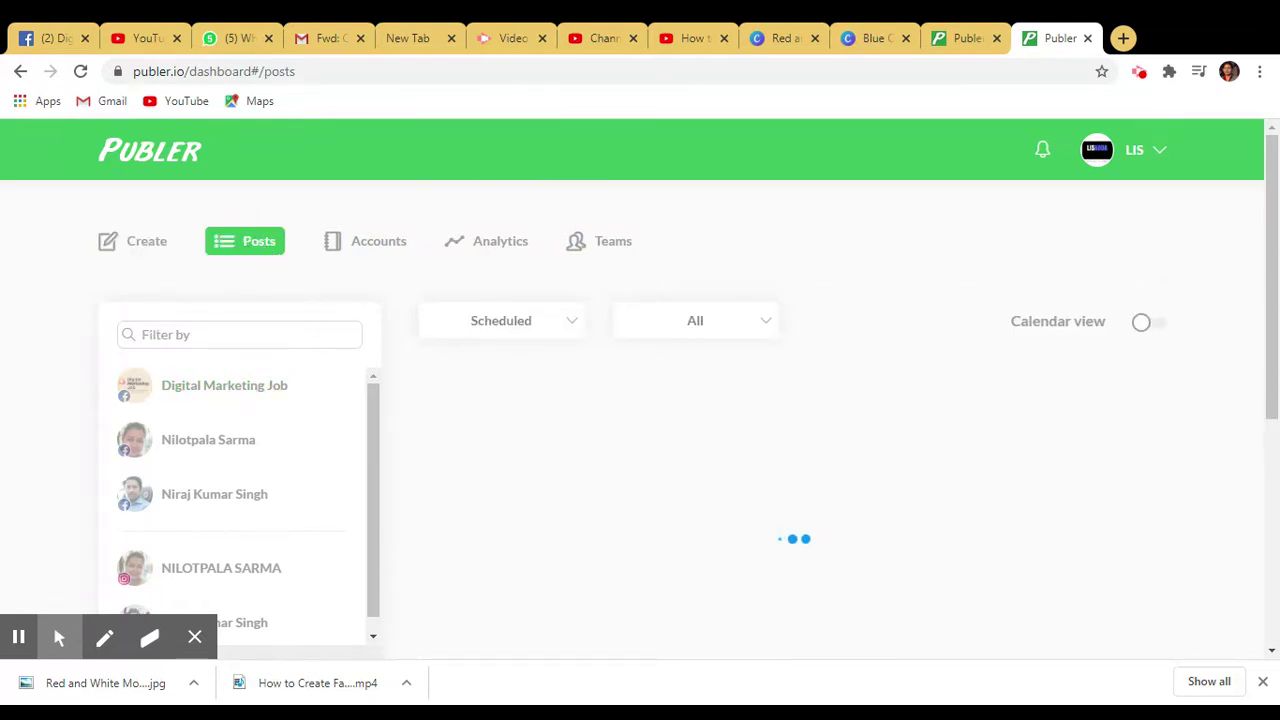
pyautogui.click(385, 250)
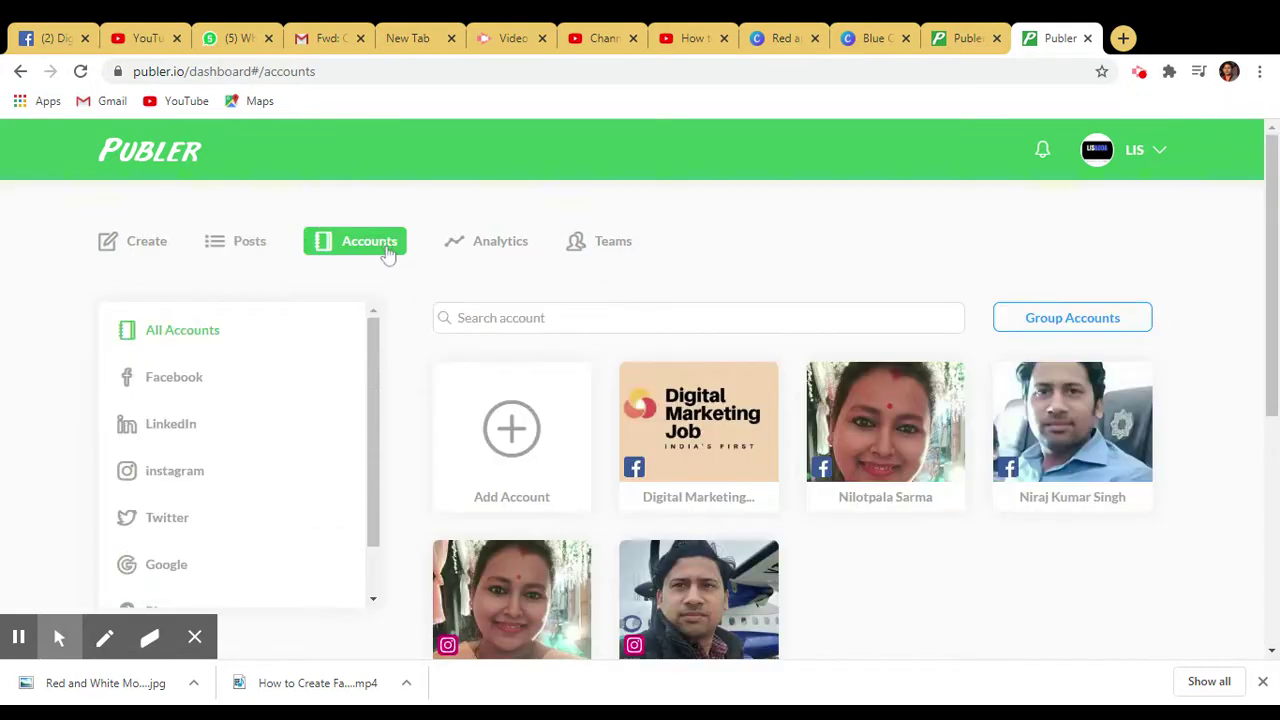
# - Open the analytics page and examine its follower, reach, engagement, link click and video view charts
pyautogui.click(470, 250)
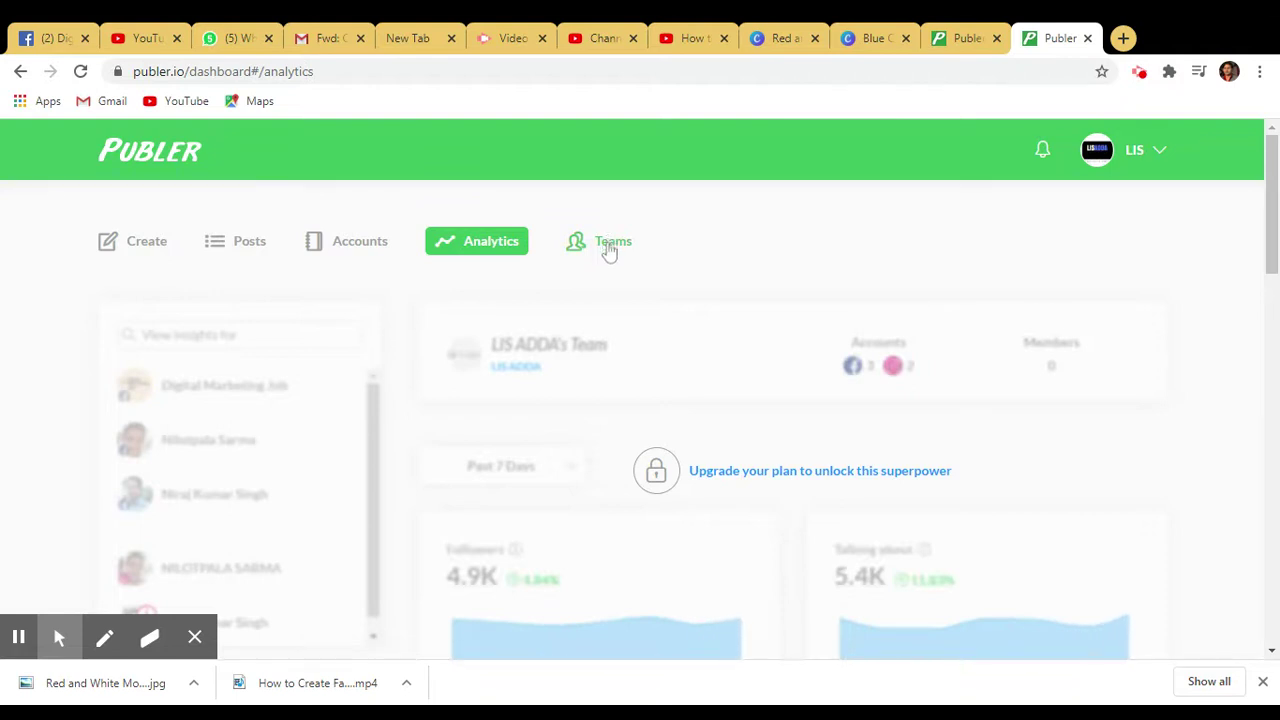
pyautogui.scroll(-1, 521, 272)
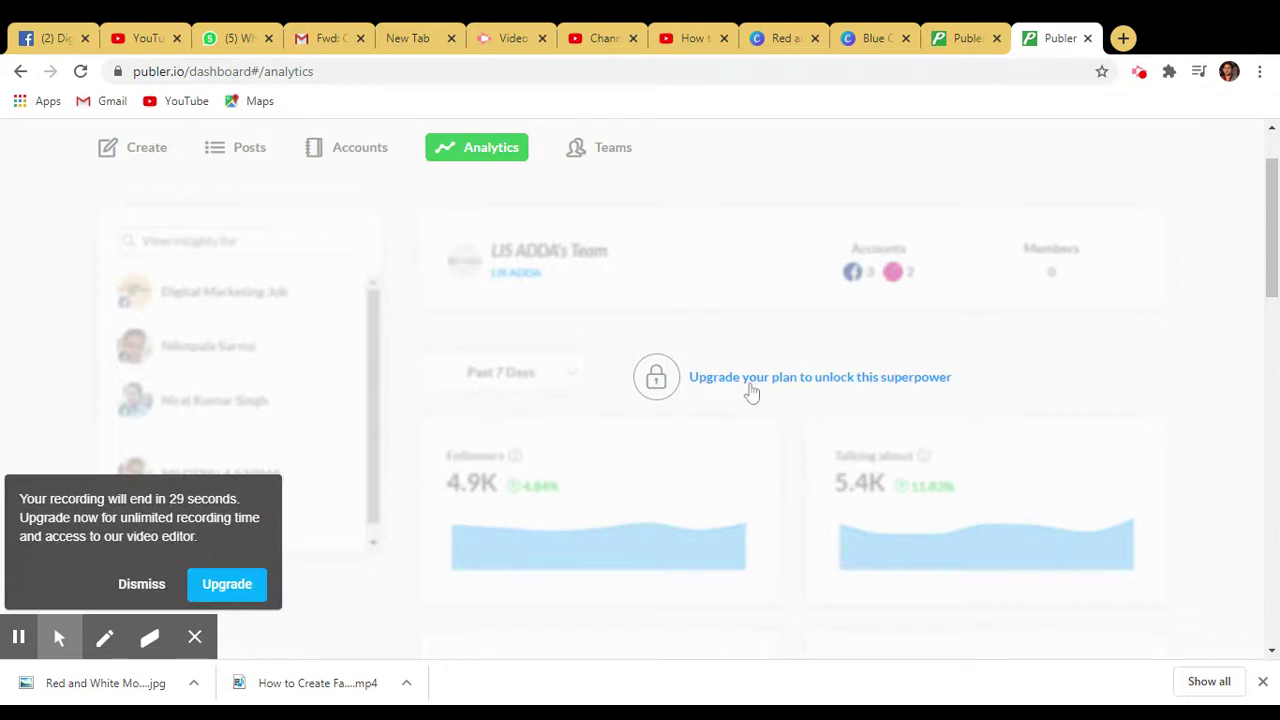
pyautogui.scroll(-2, 708, 417)
pyautogui.scroll(-1, 708, 417)
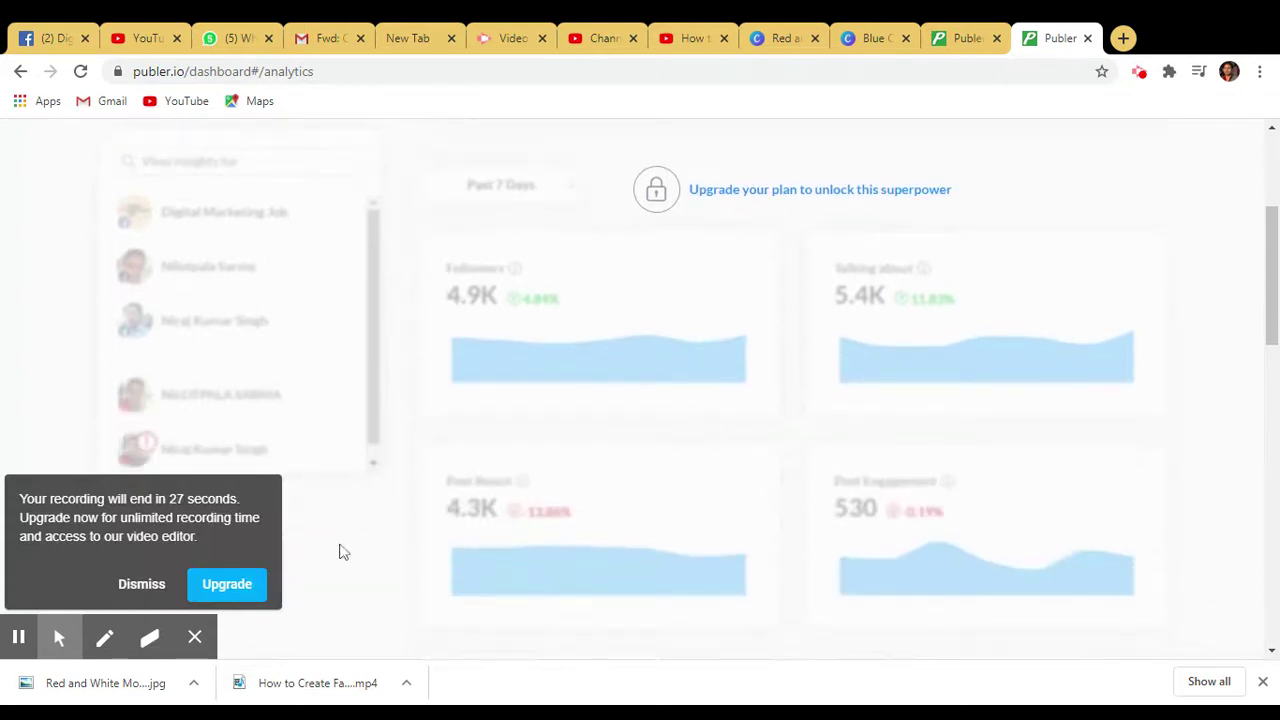
pyautogui.click(138, 589)
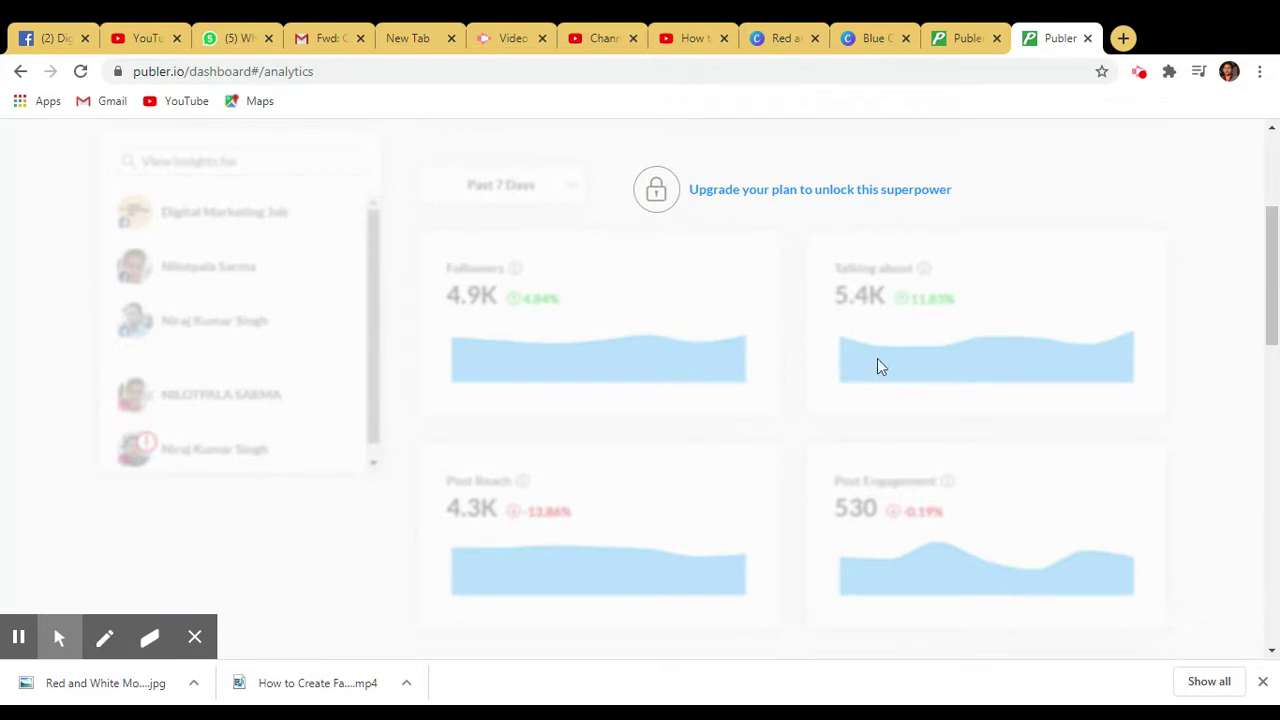
pyautogui.scroll(-2, 880, 366)
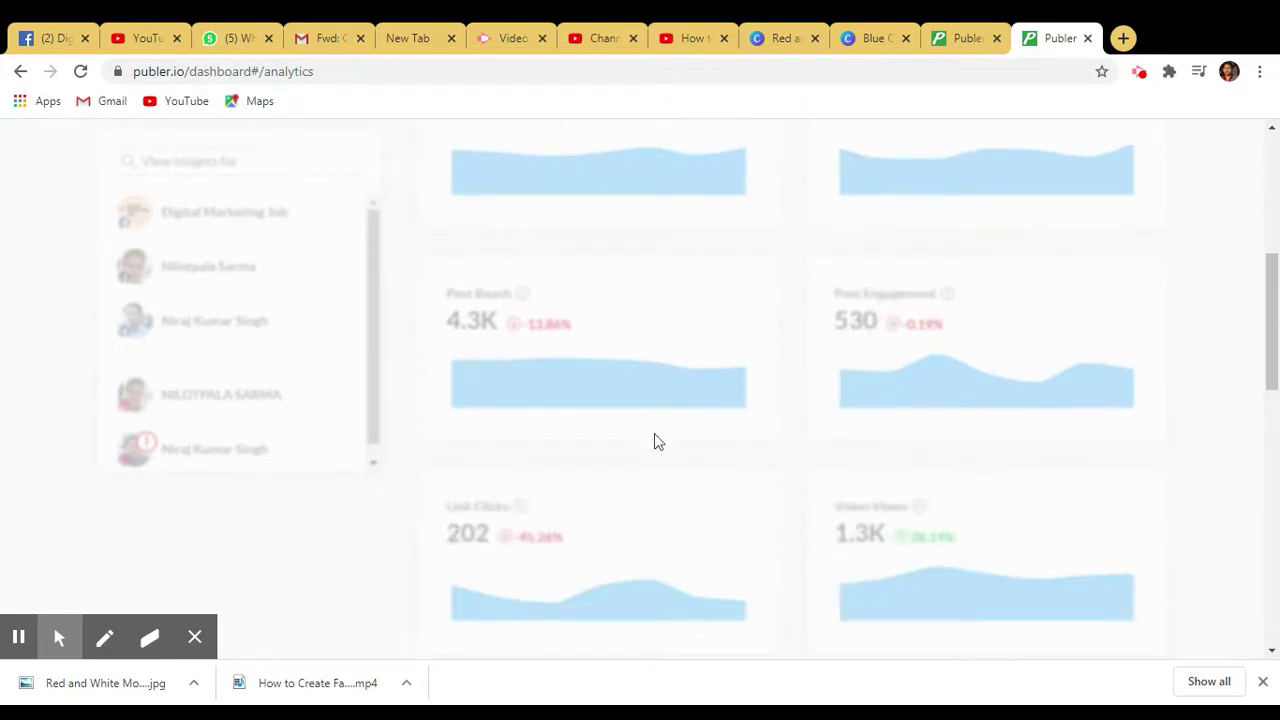
pyautogui.scroll(-2, 840, 485)
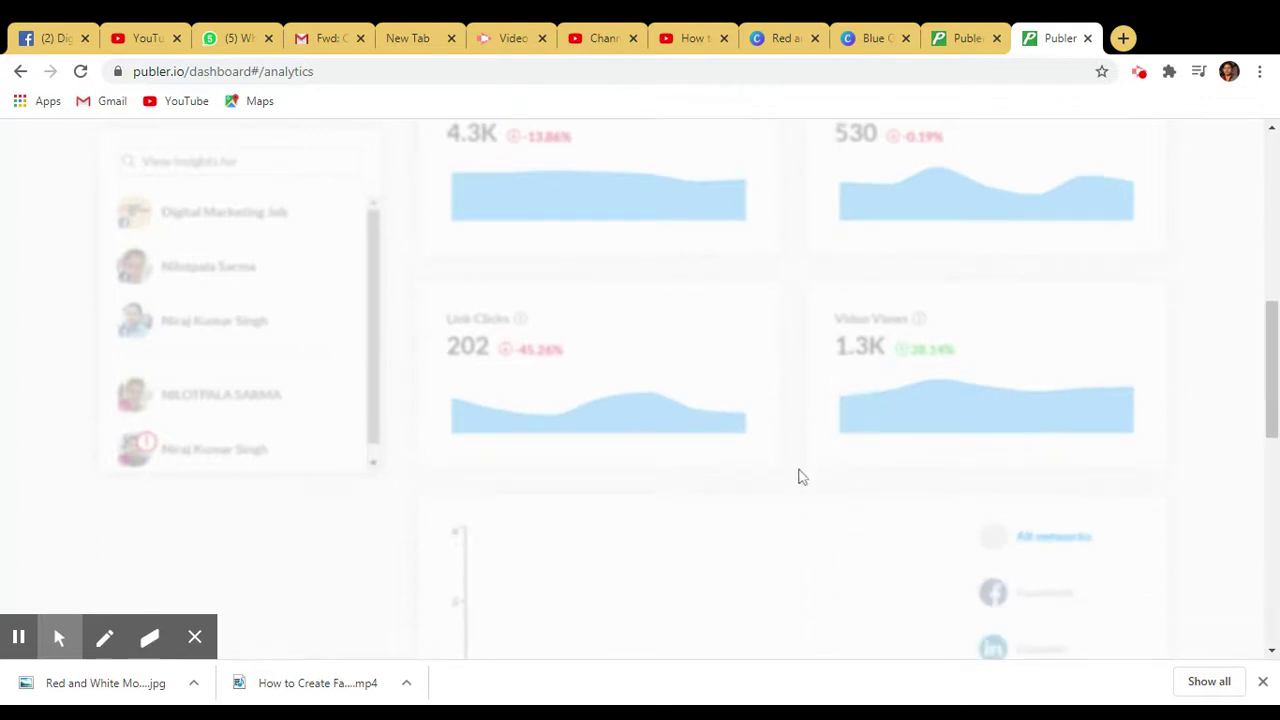
pyautogui.scroll(7, 800, 477)
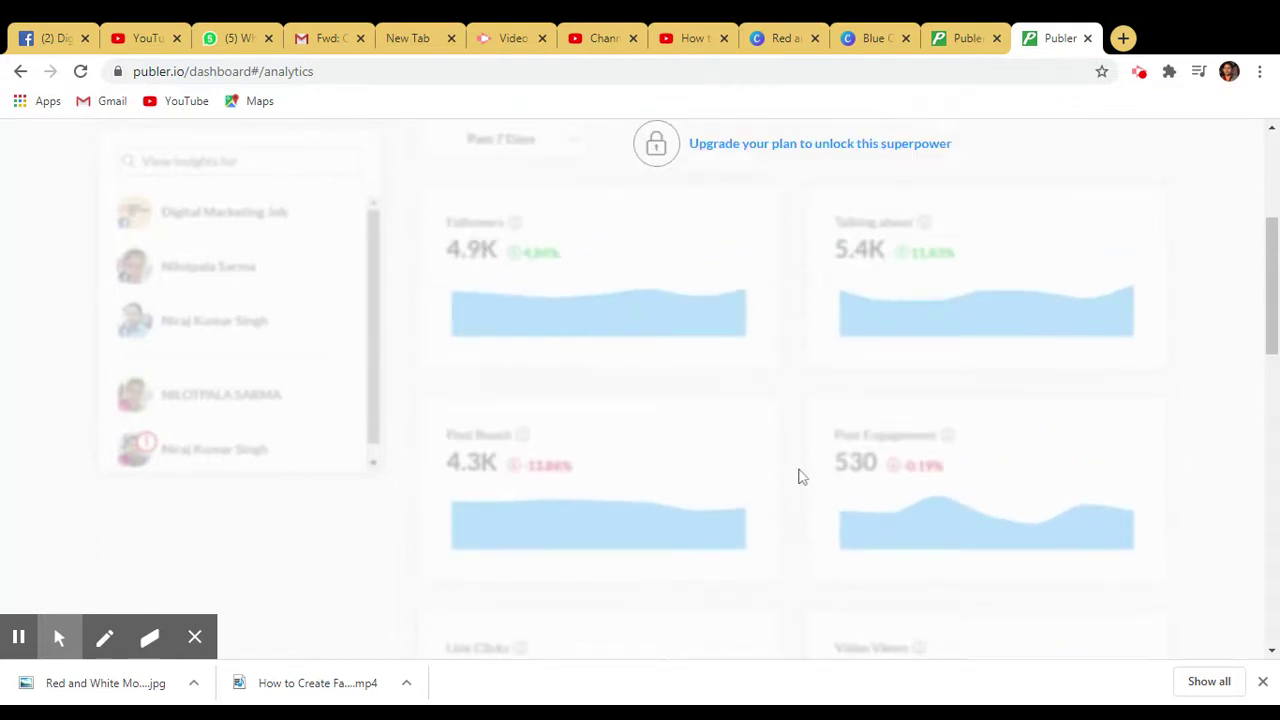